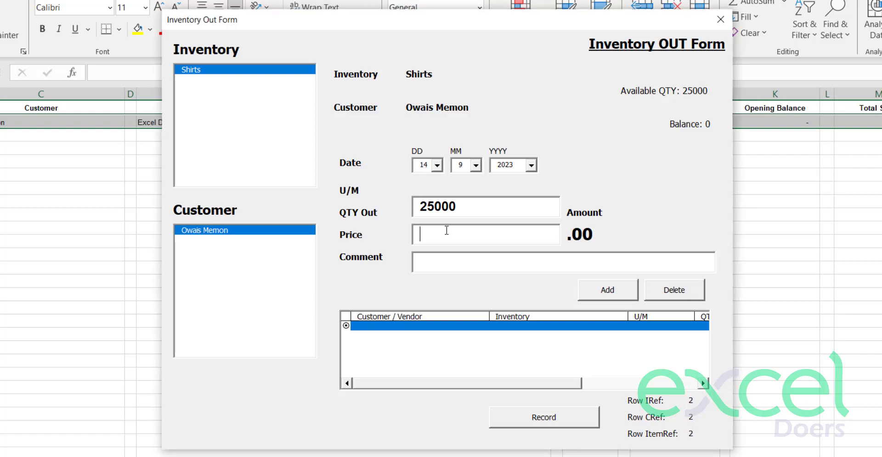
- Add Shirts out-lines of 25000 at price 10 and 1500 at price 20
type("10")
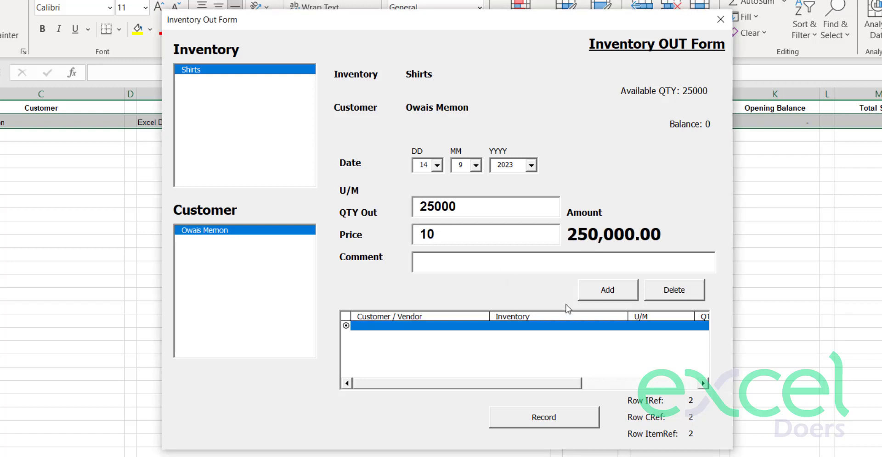
left_click(599, 288)
left_click(454, 207)
type("1500")
left_click(455, 236)
type("20")
left_click(614, 296)
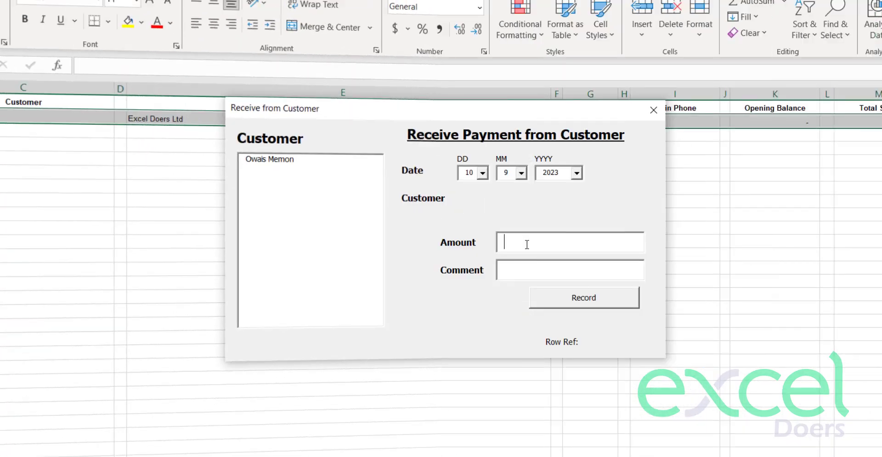
- Enter a 2500 customer payment and begin its comment with 'Che'
type("2500")
left_click(521, 268)
type("100")
key("BackSpace")
key("BackSpace")
key("BackSpace")
type("Che")
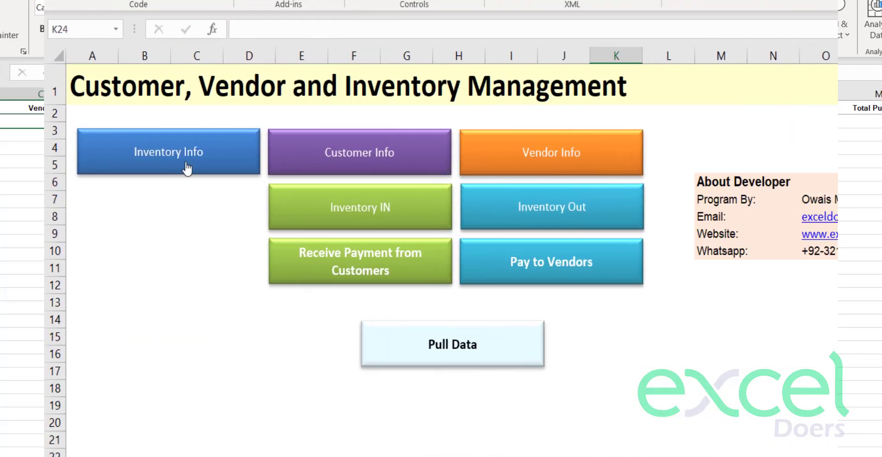
- Create inventory item Shirts in Pieces with opening quantity 1000, save it, and close the form
left_click(158, 168)
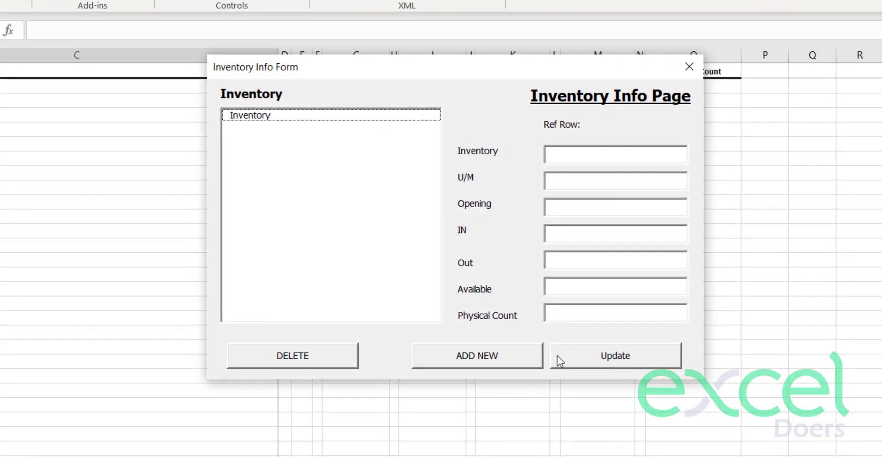
left_click(464, 363)
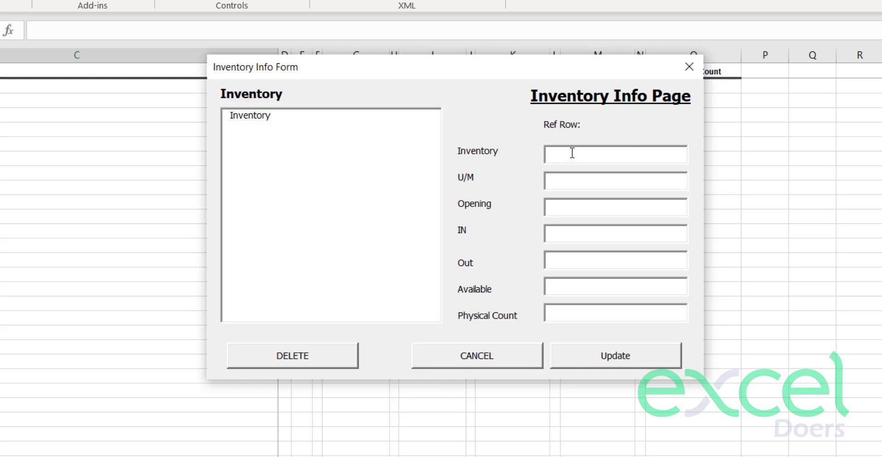
type("Shirts")
key("Tab")
type("Pieces")
key("Tab")
type("1000")
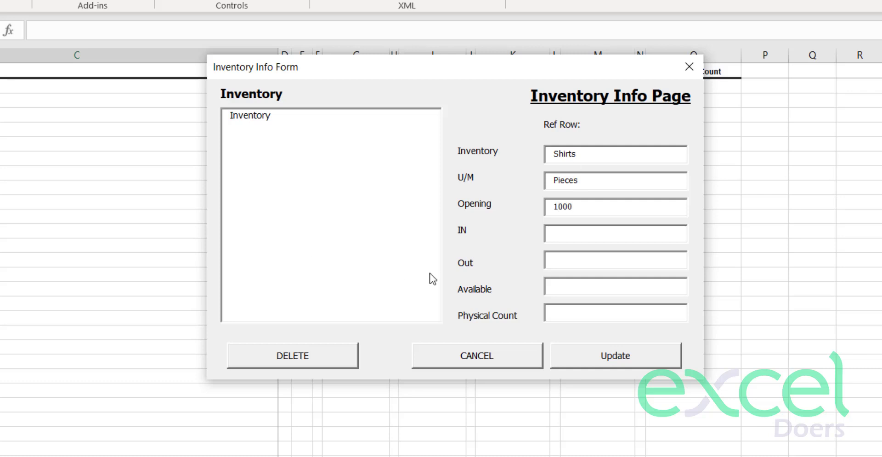
left_click(619, 364)
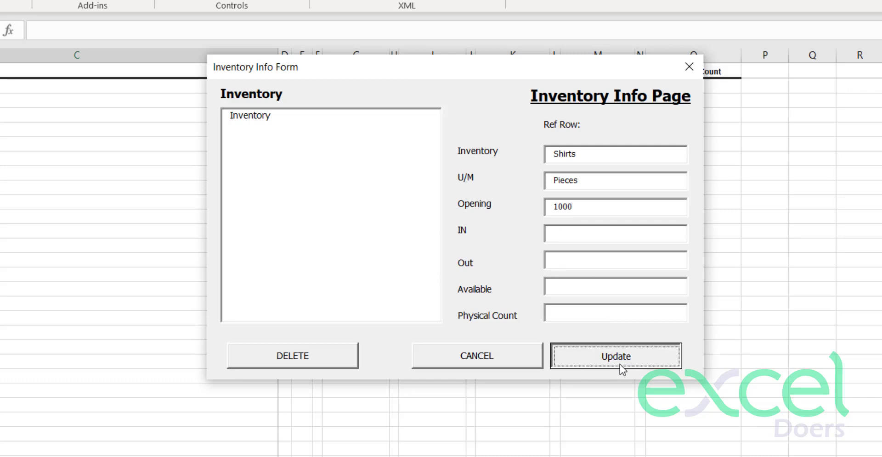
left_click(423, 282)
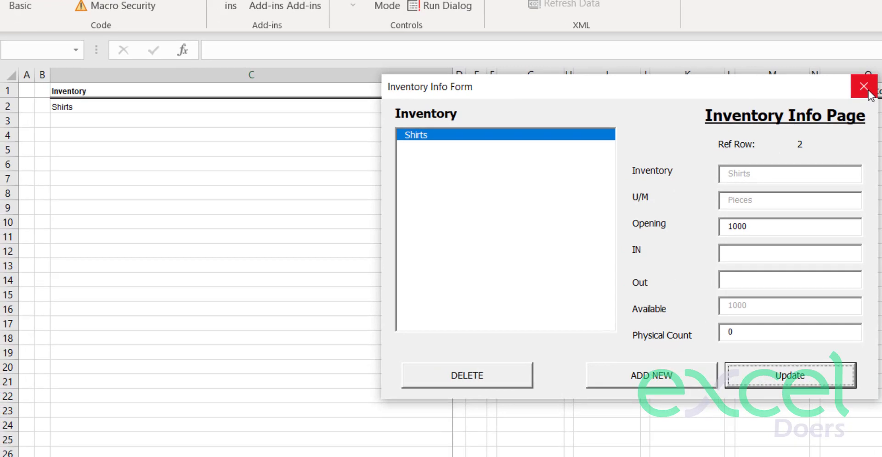
left_click(689, 67)
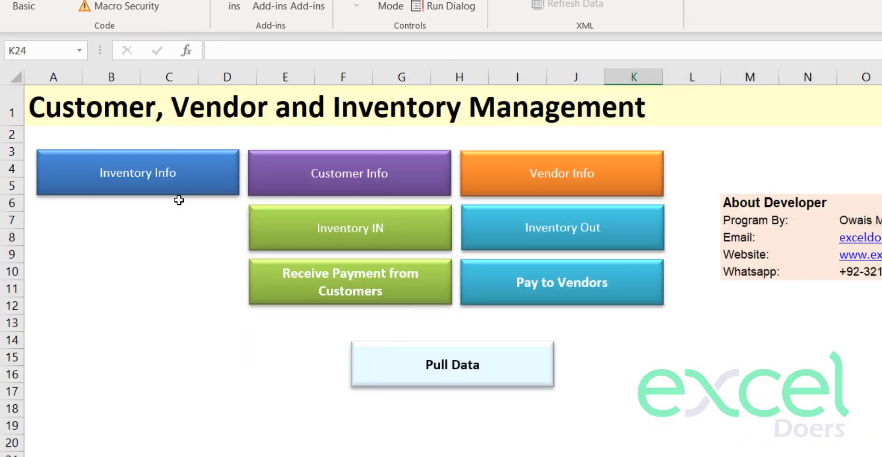
- Reopen Inventory Info, load the Shirts record, and shift the form to reveal its sheet row
left_click(175, 186)
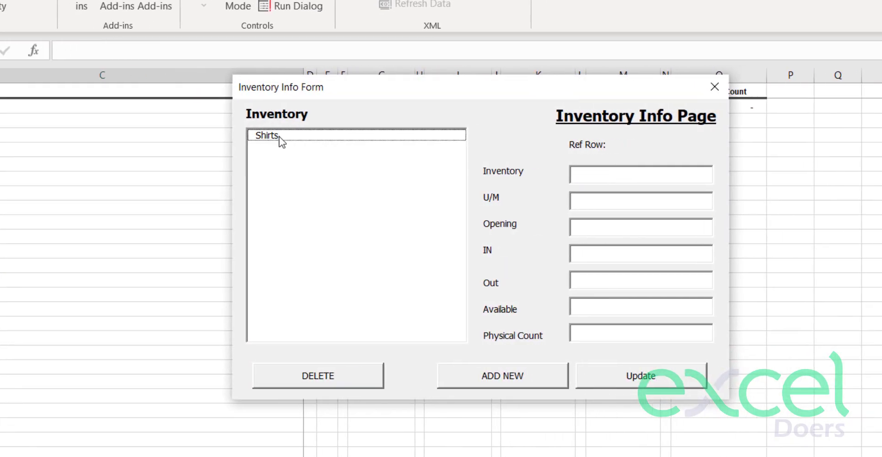
left_click(279, 137)
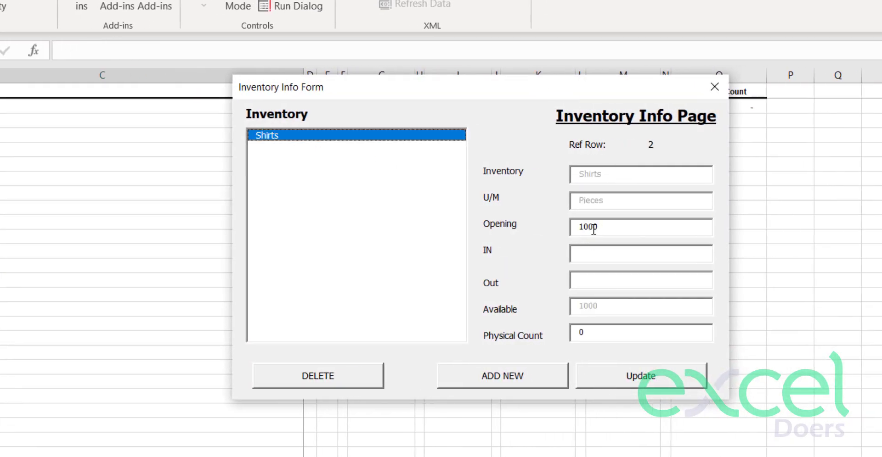
left_click_drag(601, 227, 554, 228)
left_click_drag(534, 91, 528, 189)
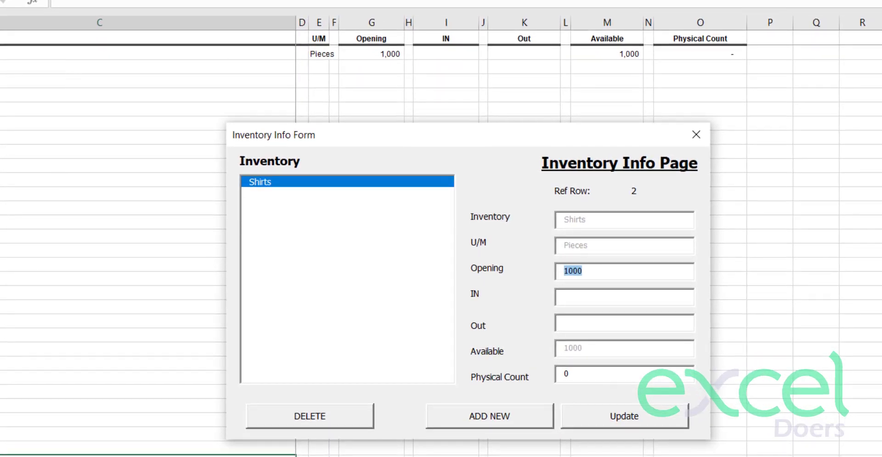
left_click_drag(468, 136, 466, 78)
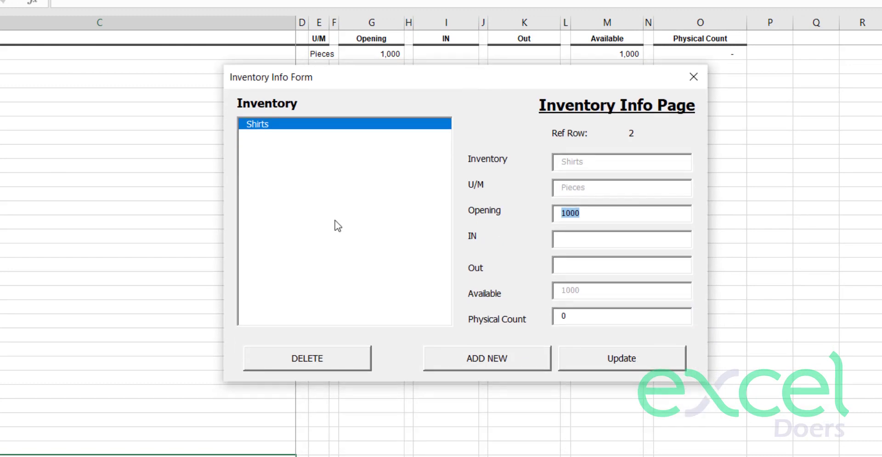
- Save new inventory item Pents in Pieces with opening quantity 500
left_click(456, 357)
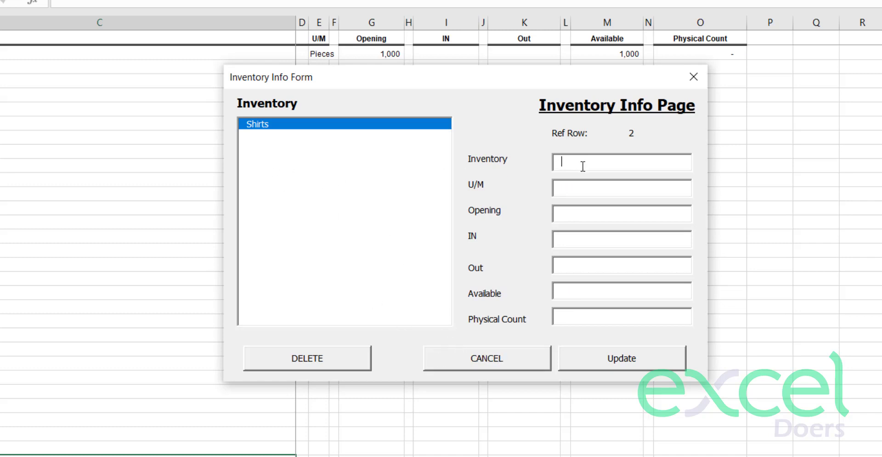
type("Pents")
key("Tab")
type("Pieces")
key("Tab")
type("500")
left_click(594, 363)
left_click(431, 246)
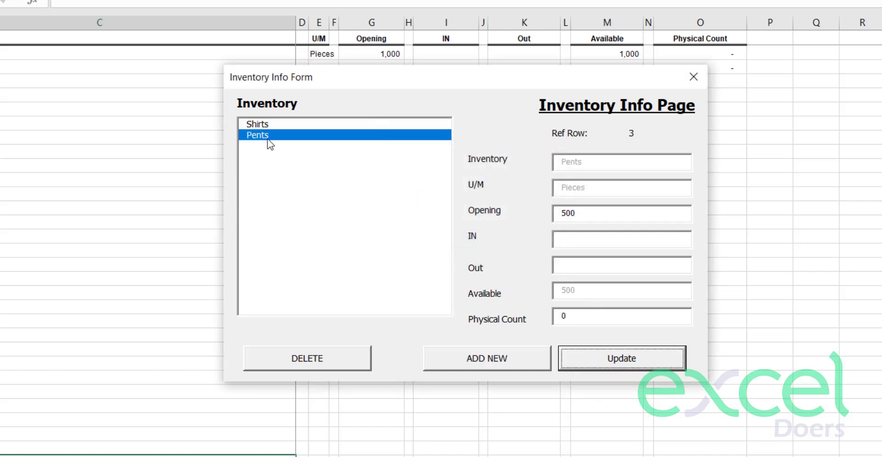
- Reload the Shirts record to check its opening quantity, then close the inventory form
left_click(309, 123)
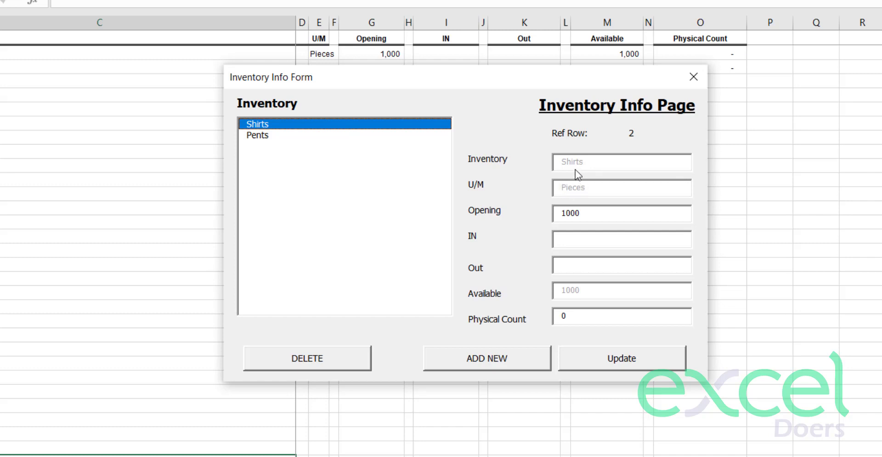
left_click(577, 313)
left_click_drag(585, 214, 547, 213)
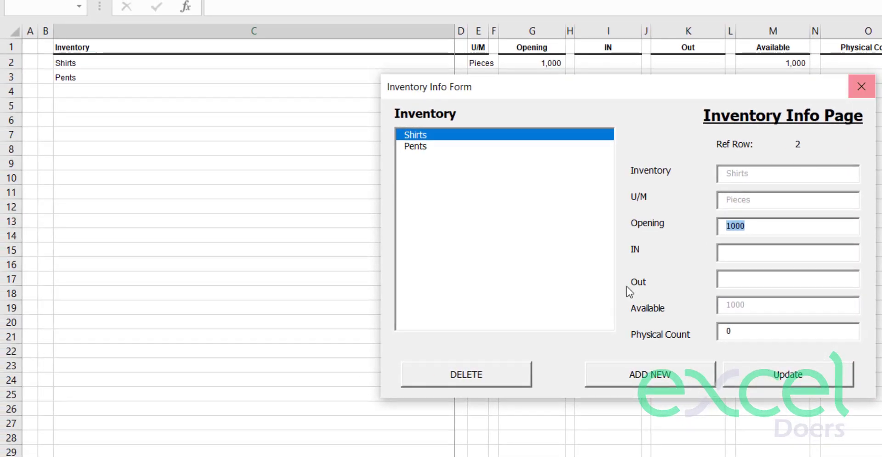
left_click(866, 84)
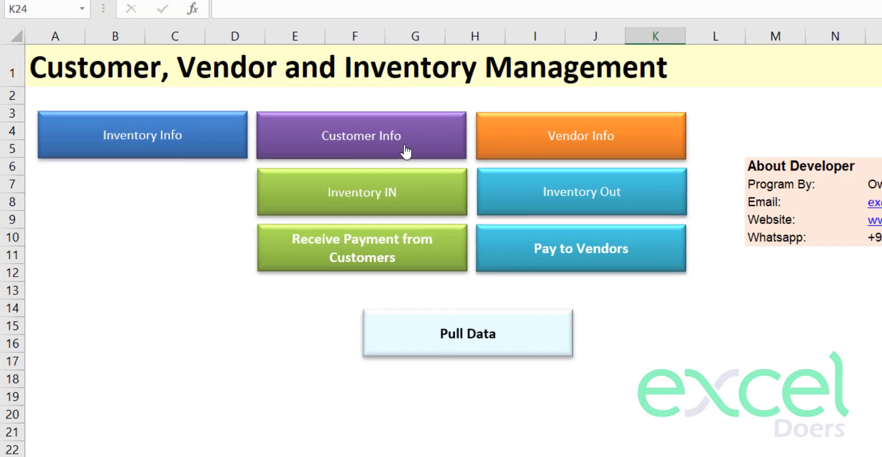
- Start new customer Excel Doers Pvt Ltd with invoice-to 123 and a contact number
left_click(406, 150)
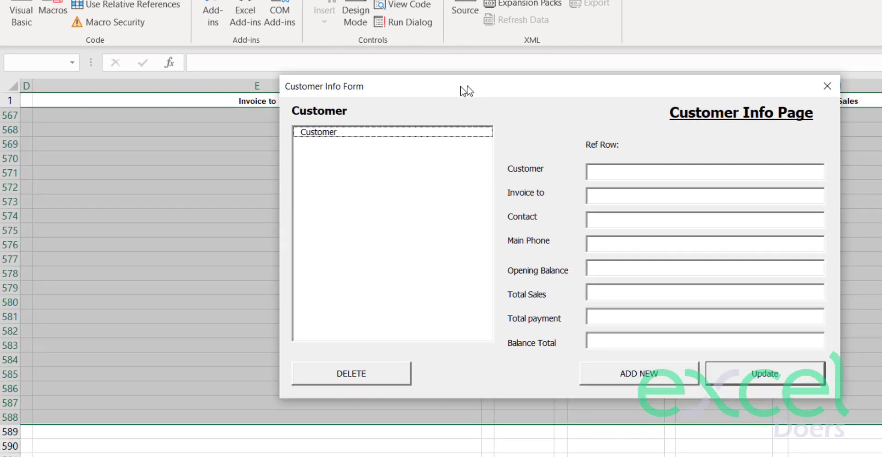
left_click_drag(464, 89, 454, 91)
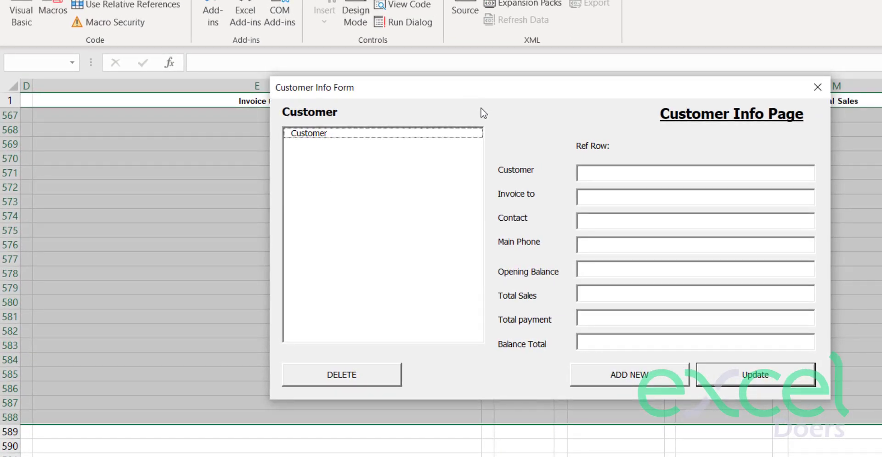
left_click(599, 384)
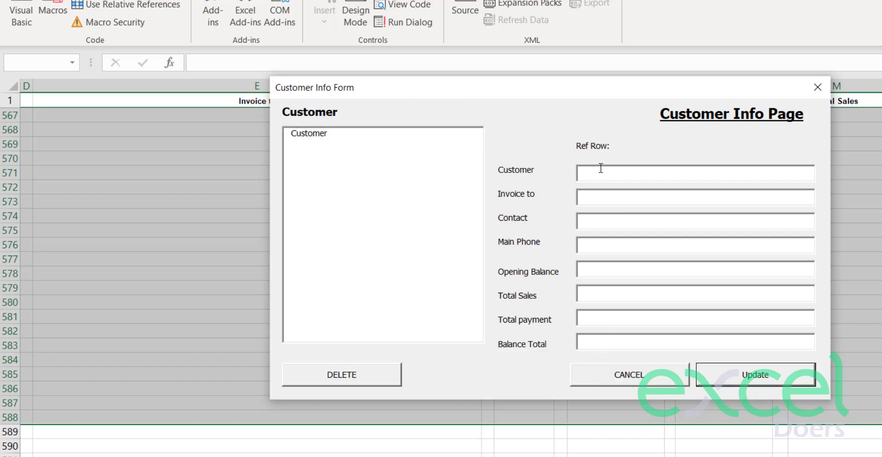
type("Excel Doers Pvt Ltd")
key("Tab")
type("123")
key("Tab")
type("12345678")
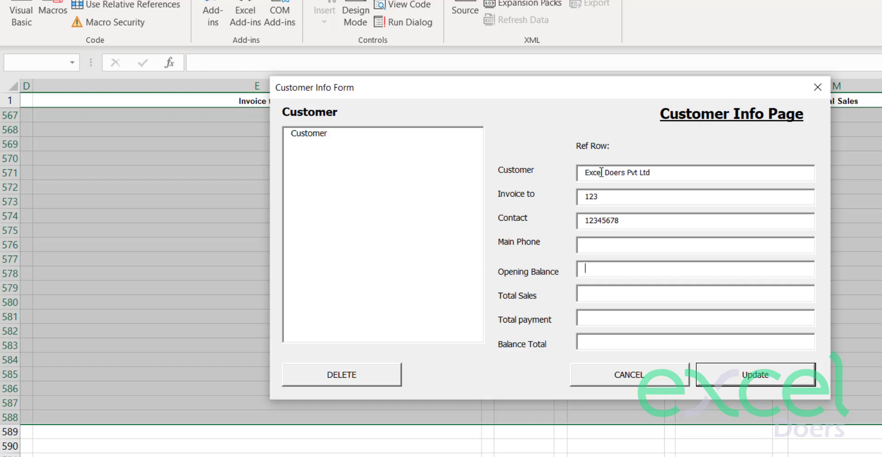
- Give the customer a 10000 opening balance and save the record
type("10000")
left_click_drag(618, 270, 571, 271)
left_click(750, 382)
left_click(532, 299)
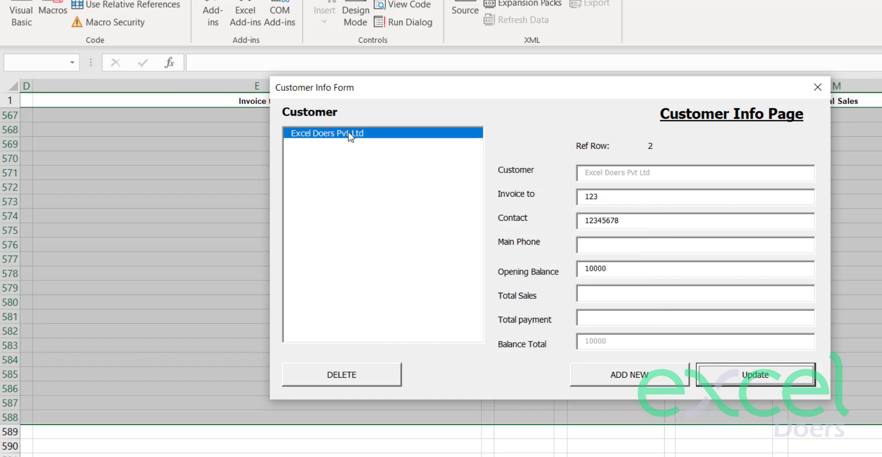
- Save customer XYZ Pvt Ltd with a 12000 opening balance and close the Customer Info form
left_click(604, 380)
type("X")
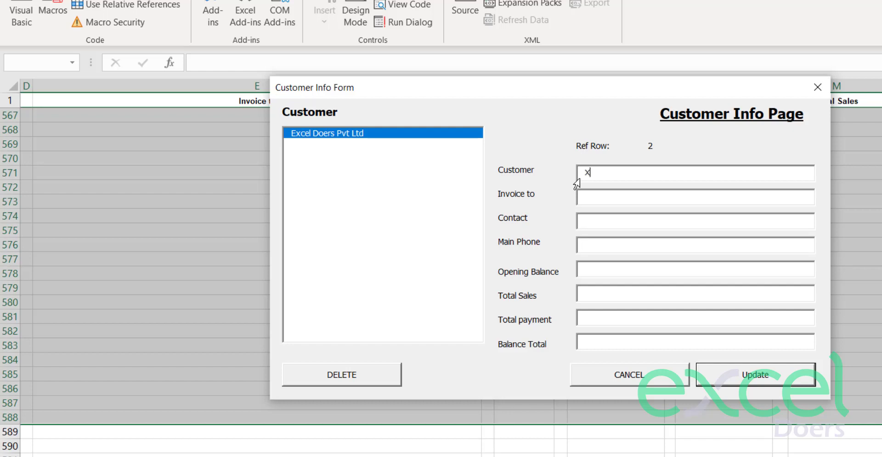
type("YZ Pvt Ltd")
type("12000")
left_click(730, 367)
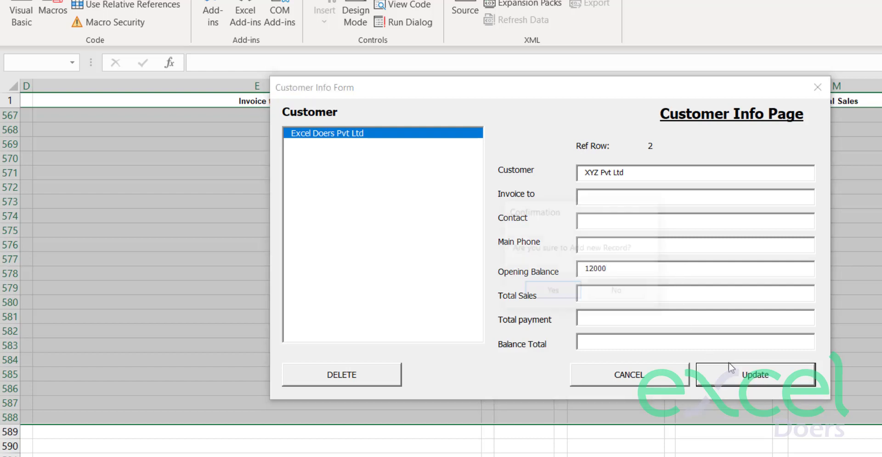
left_click(558, 296)
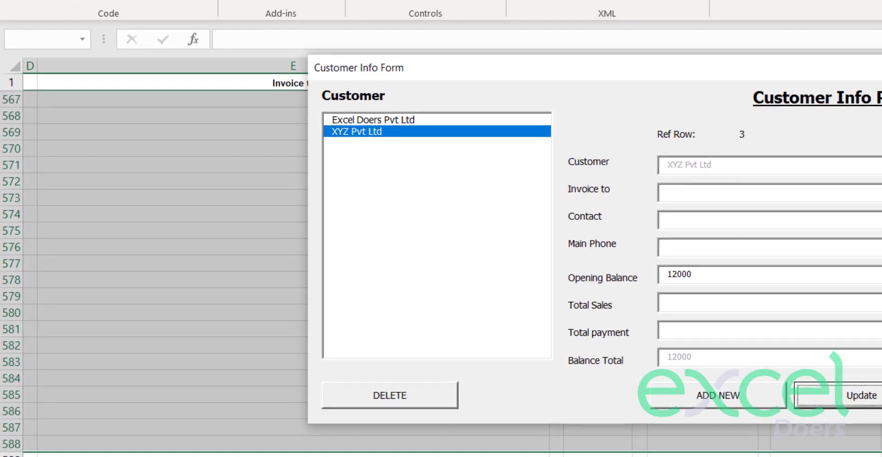
left_click(818, 87)
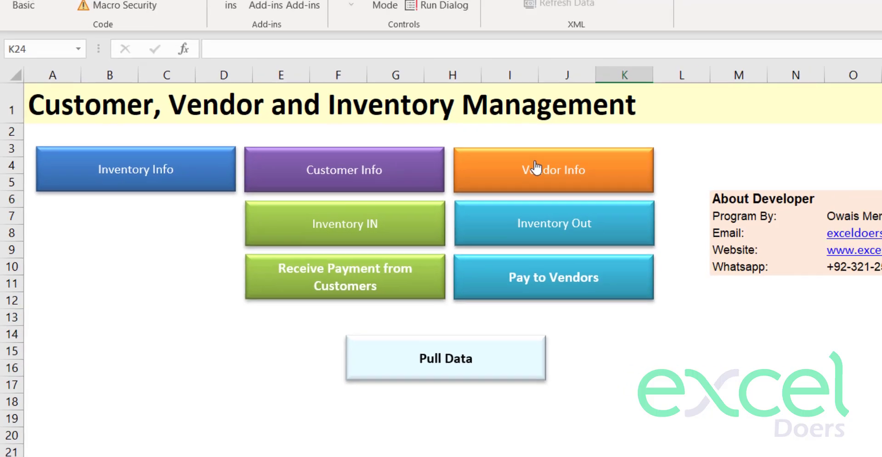
- Start a new vendor record named ABC Company Ltd
left_click(536, 165)
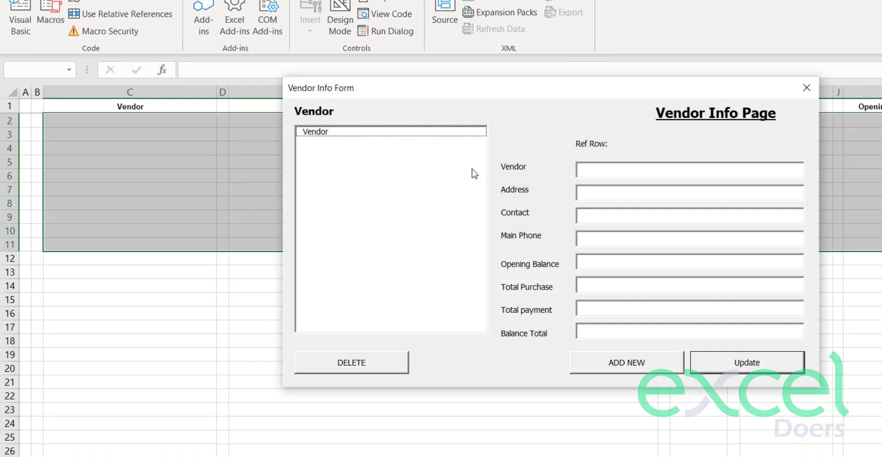
left_click(620, 365)
type("ABC Com")
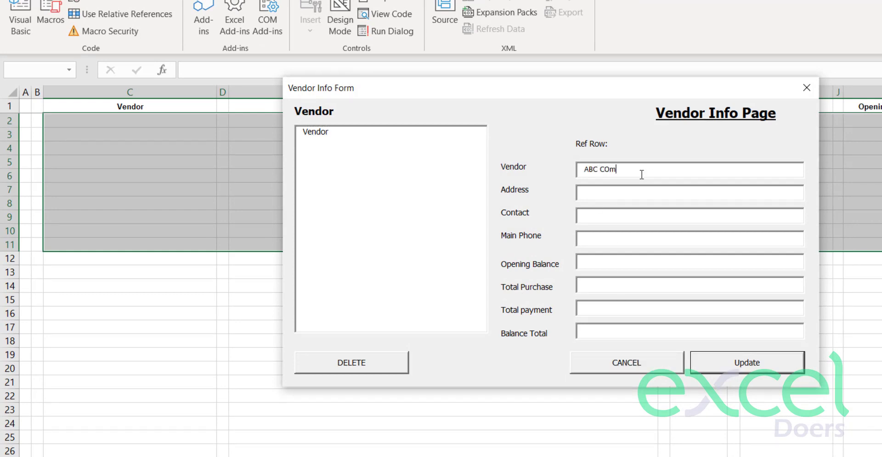
key("BackSpace")
key("BackSpace")
type("ompany Ltd")
key("Tab")
- Give the vendor address XYZ Road Florida and a 15000 opening balance, and save it
type("XYZ Road K")
key("BackSpace")
type("Florida")
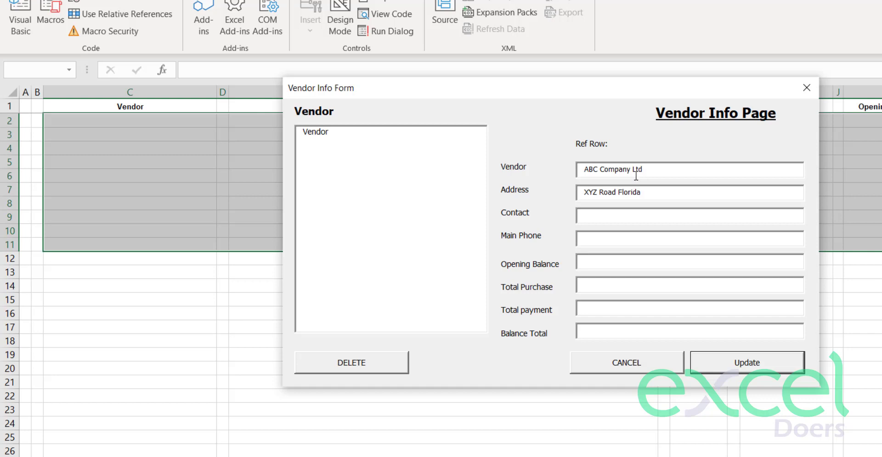
left_click(616, 263)
type("15000")
left_click(747, 372)
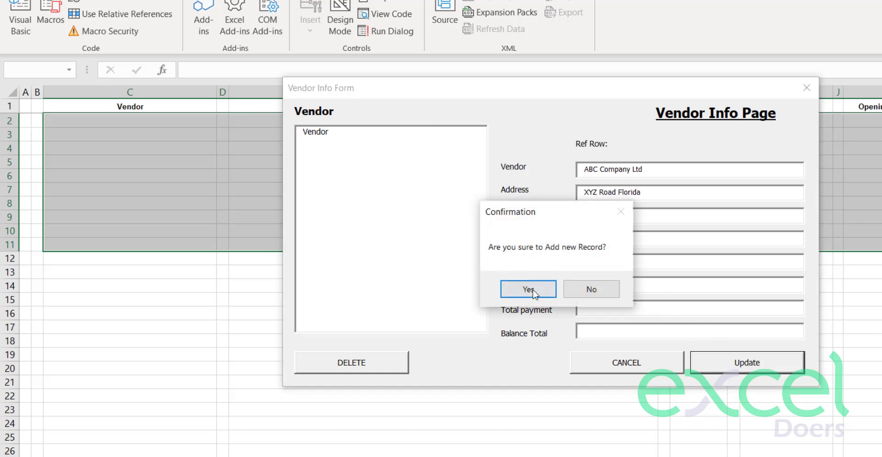
left_click(533, 291)
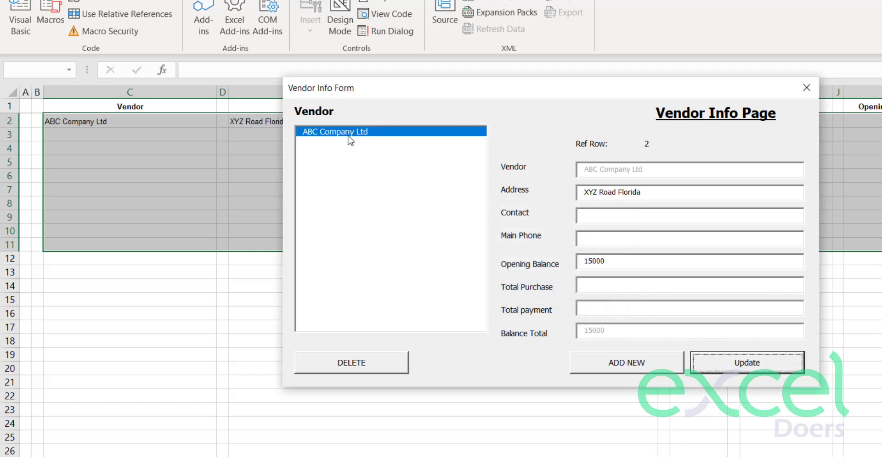
- Save vendor Pakistan COmpany with address 123 and a 60000 opening balance
left_click(630, 368)
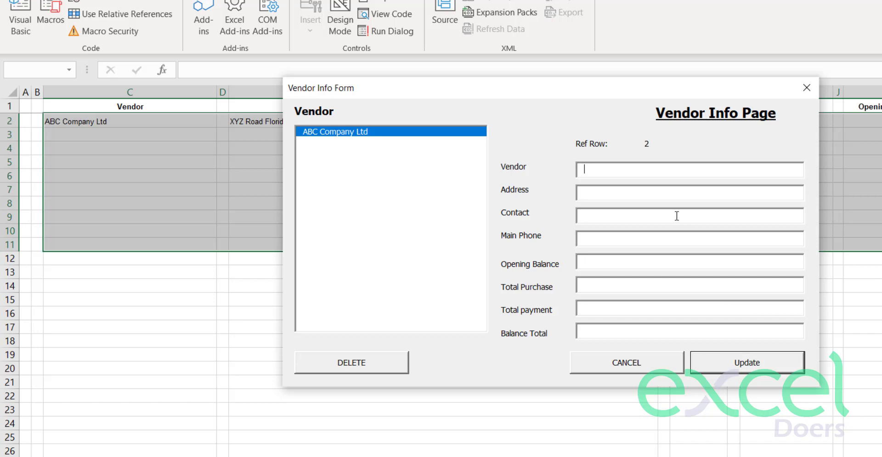
type("P")
key("BackSpace")
type("Pakistan COmpany")
key("Tab")
type("123")
left_click(622, 265)
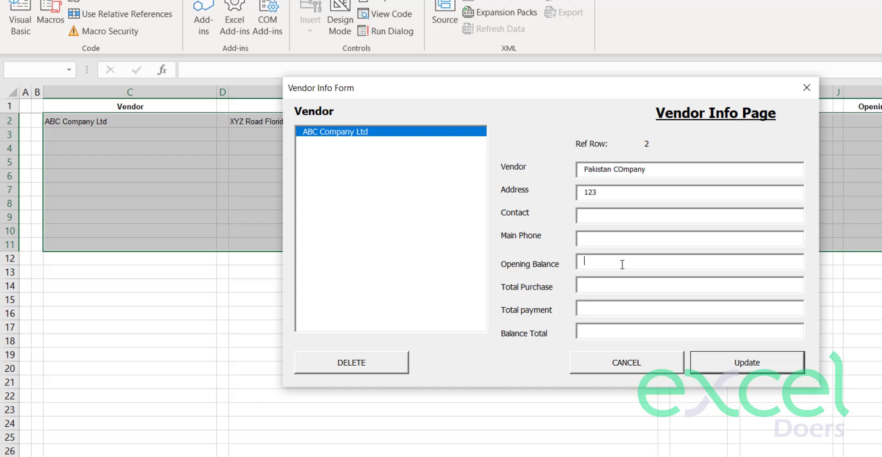
type("60000")
left_click(727, 372)
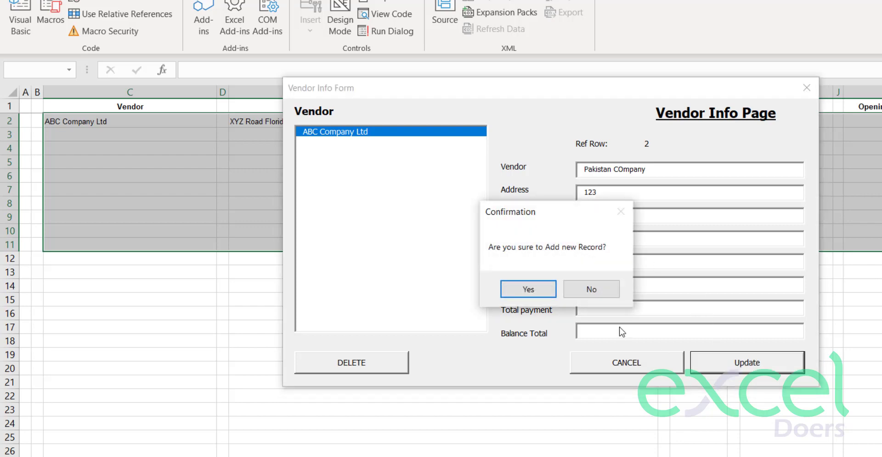
left_click(535, 290)
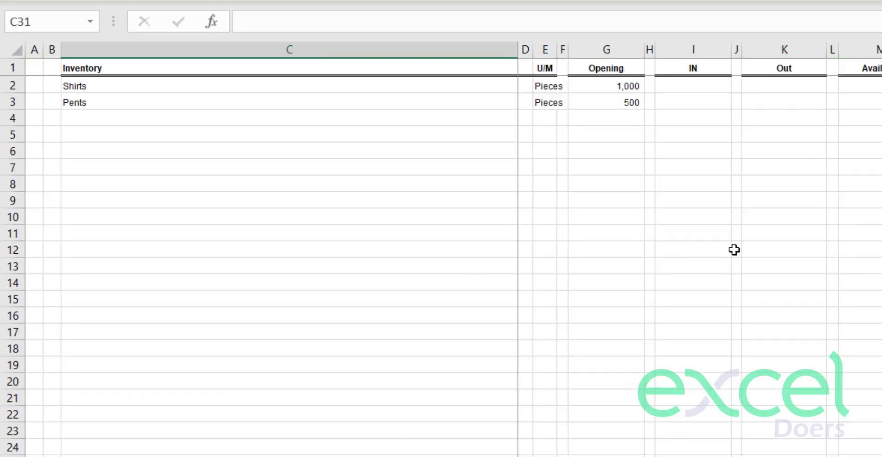
- Check the opening and available quantities of both items on the Inventory sheet
left_click_drag(613, 88, 616, 109)
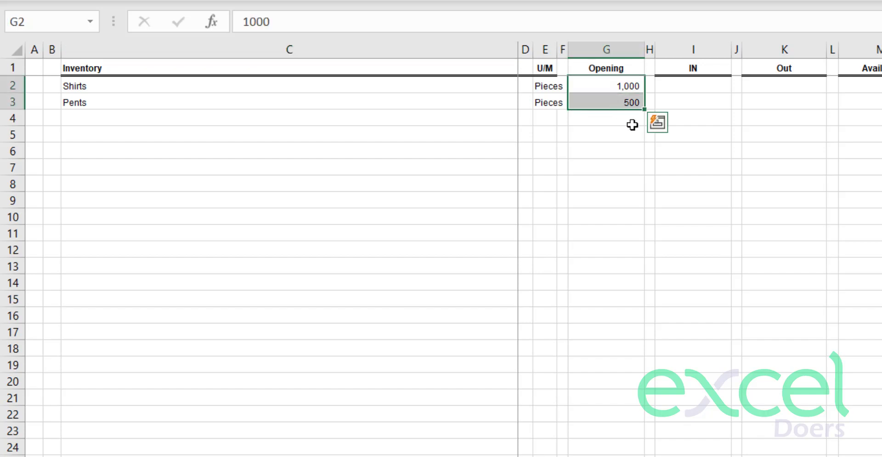
left_click_drag(863, 86, 865, 118)
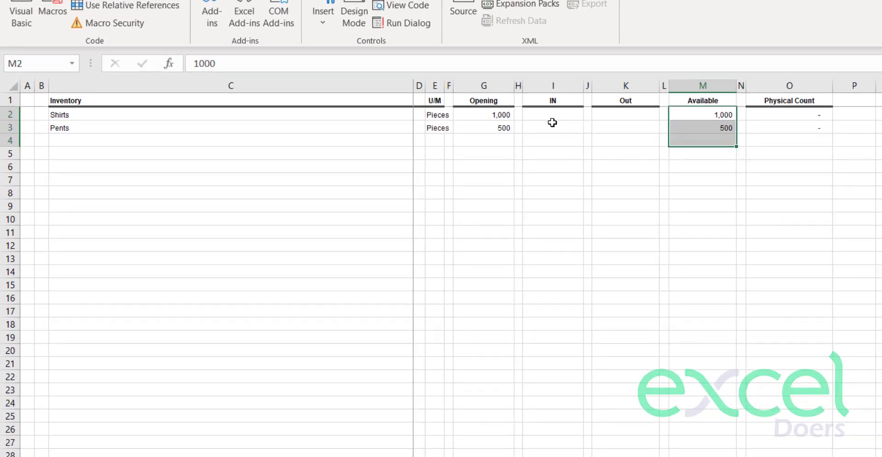
left_click(641, 124)
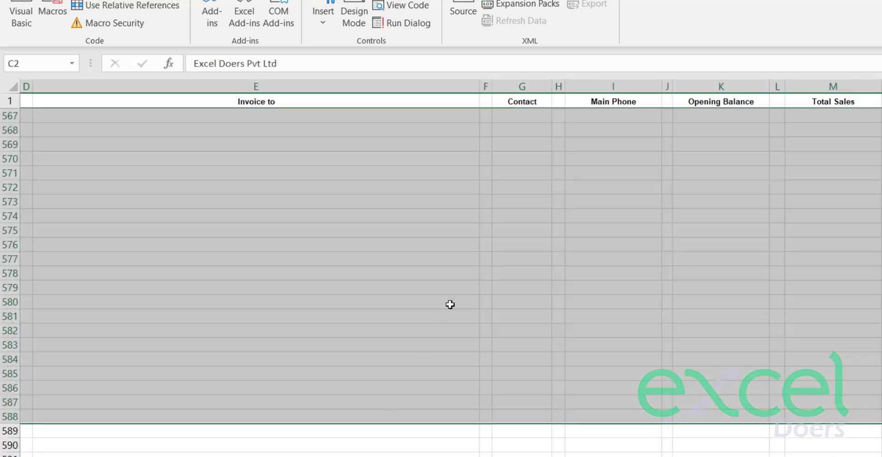
- Review the customer and vendor sheets, then bring up the Inventory IN form
left_click(407, 267)
scroll(277, 282, "up", 4)
scroll(277, 283, "up", 4)
left_click(270, 100)
key("Down")
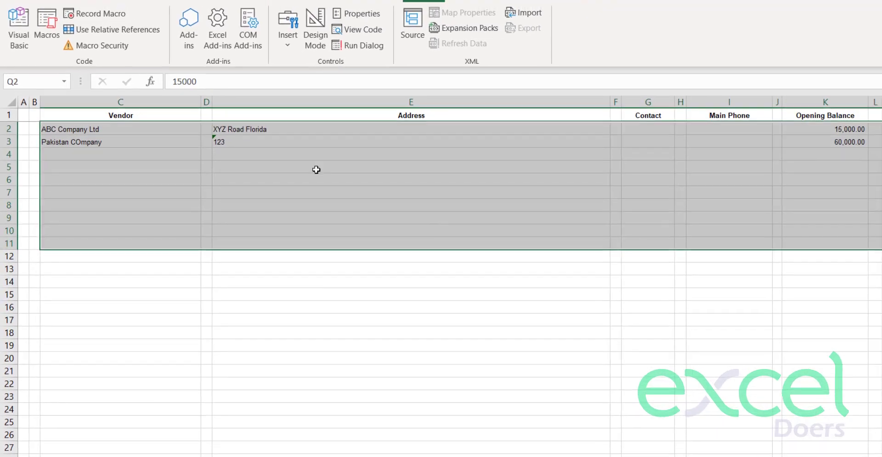
left_click(315, 170)
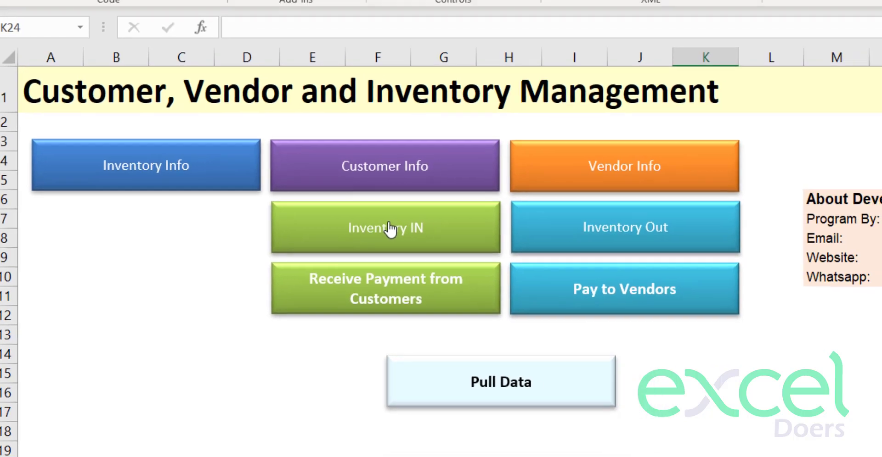
left_click(430, 230)
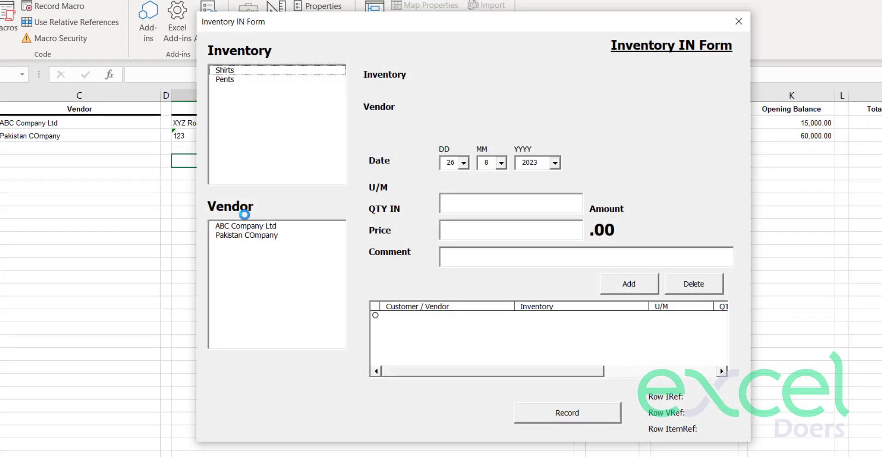
- Add a receipt of 2000 Shirts from ABC Company Ltd at price 100 to the list
left_click(225, 71)
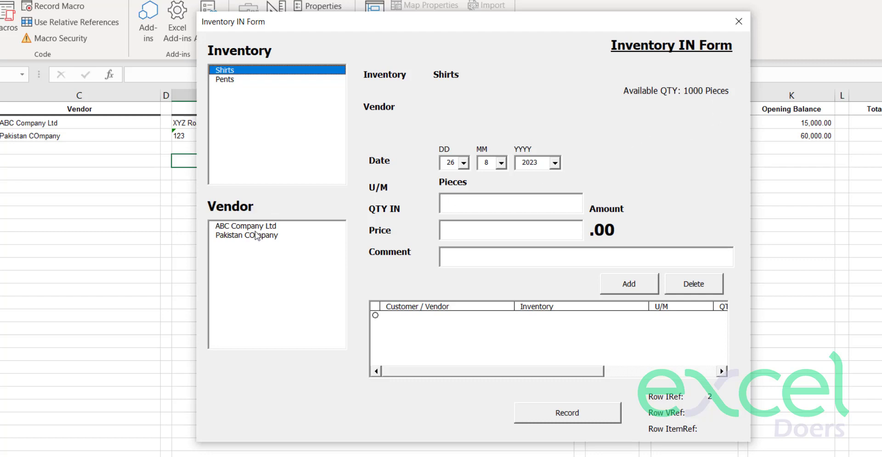
left_click(232, 230)
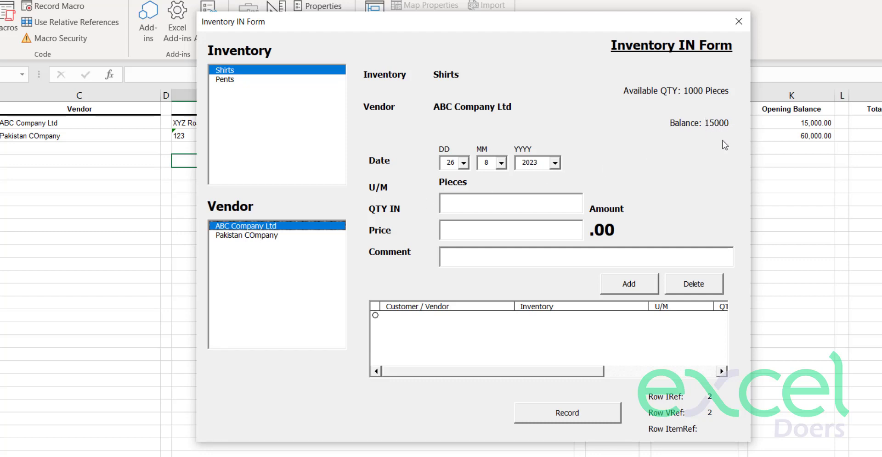
left_click(479, 203)
type("2000")
left_click(478, 228)
type("100")
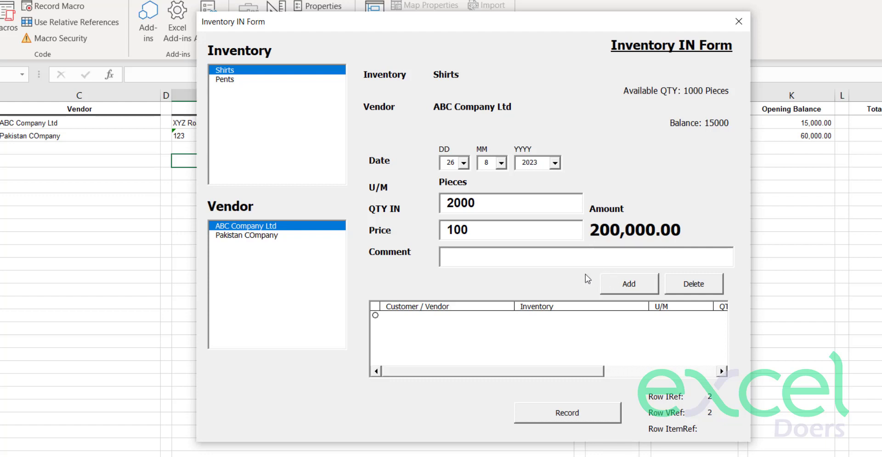
left_click(627, 283)
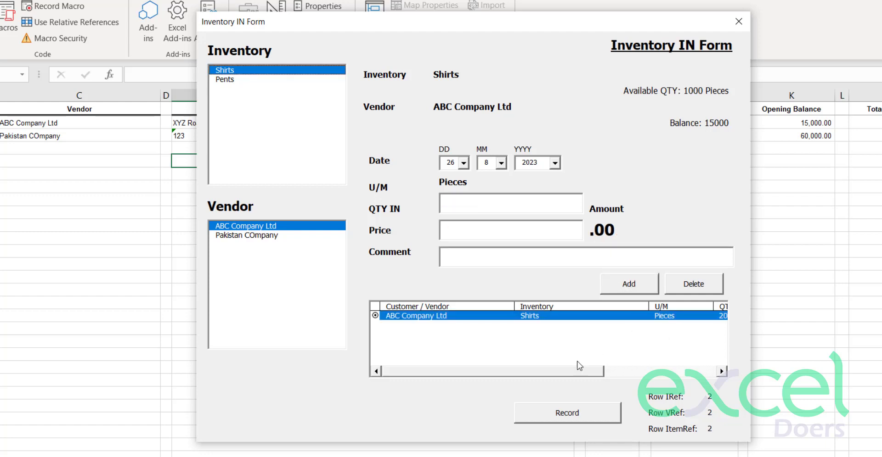
- Record and confirm the pending Shirts receipt, then move the form aside
left_click_drag(563, 370, 585, 367)
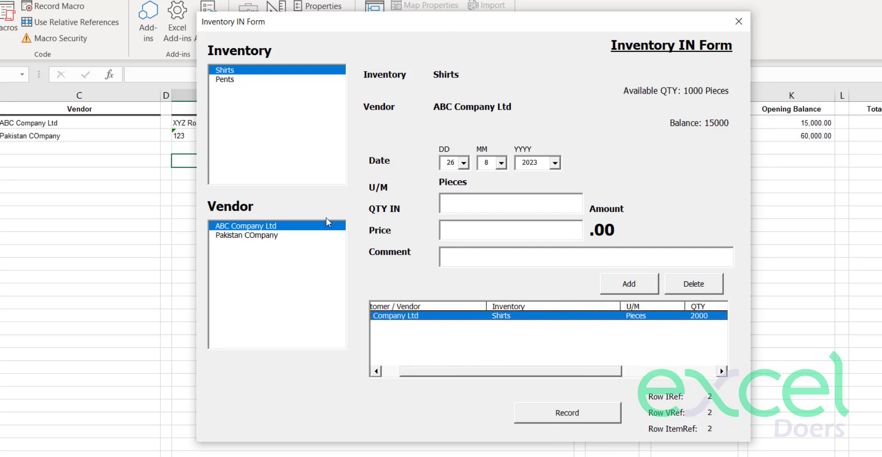
left_click(569, 413)
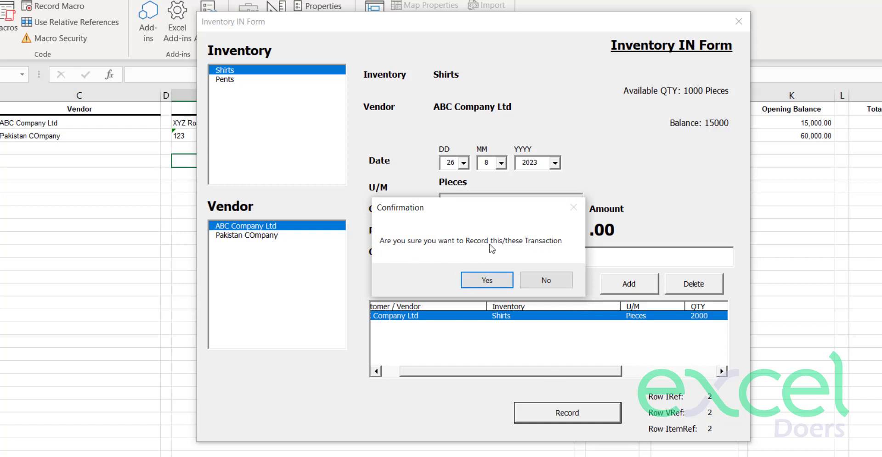
left_click(479, 281)
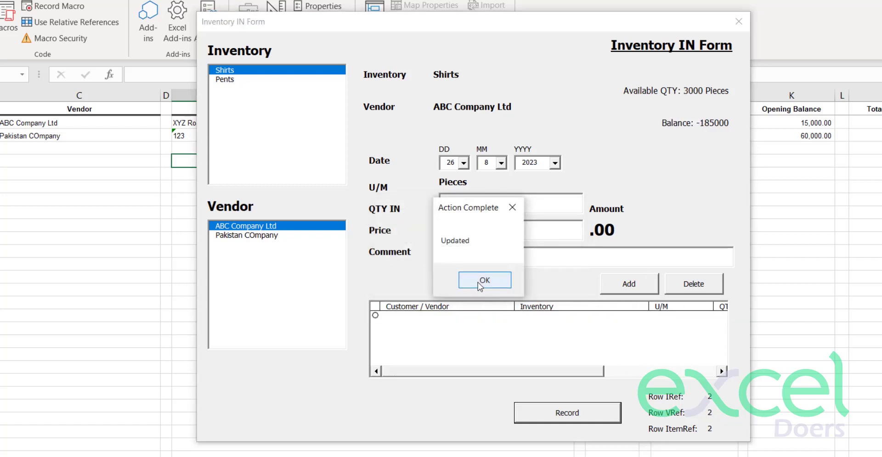
left_click(469, 279)
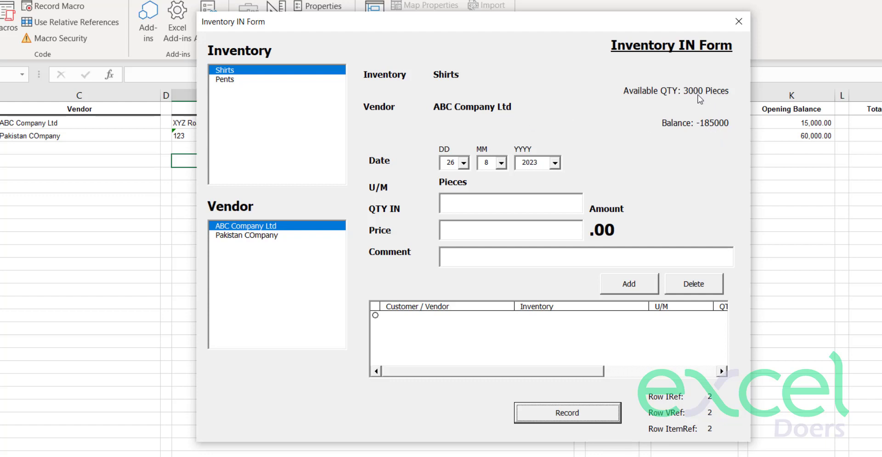
left_click_drag(698, 21, 804, 213)
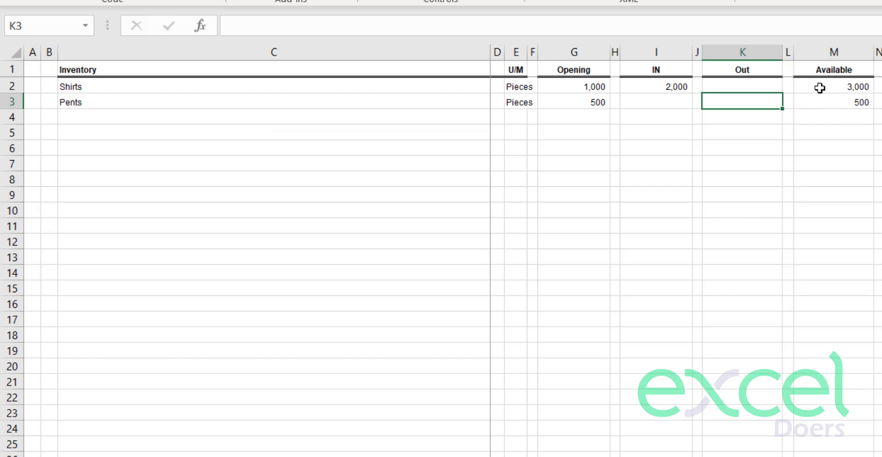
- Verify Shirts shows 2,000 IN and 3,000 available, and the vendor's new 200,000 total
left_click(654, 95)
left_click(653, 88)
left_click(815, 88)
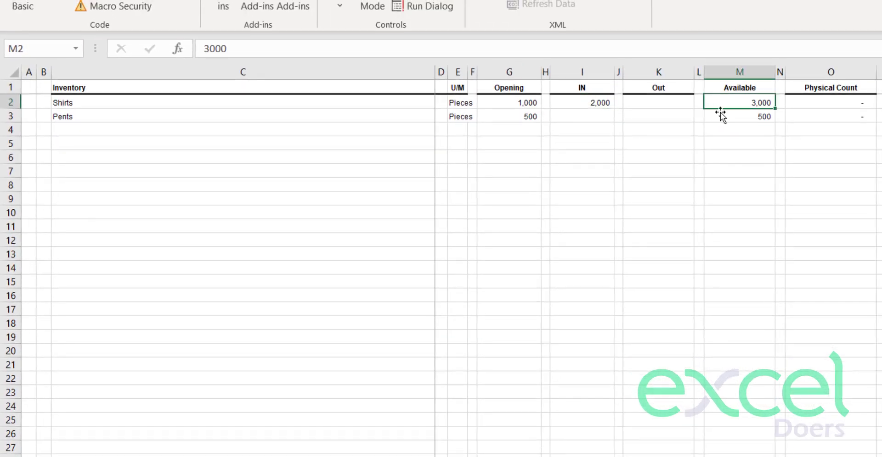
left_click(598, 102)
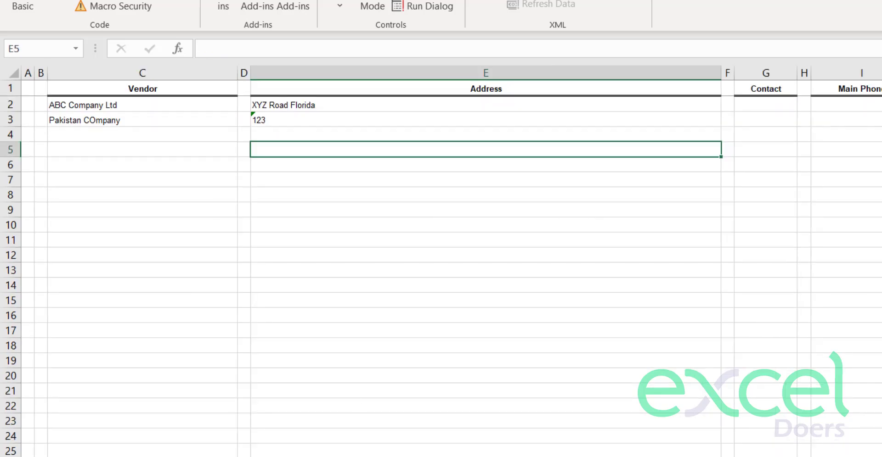
scroll(441, 261, "right", 3)
left_click(813, 118)
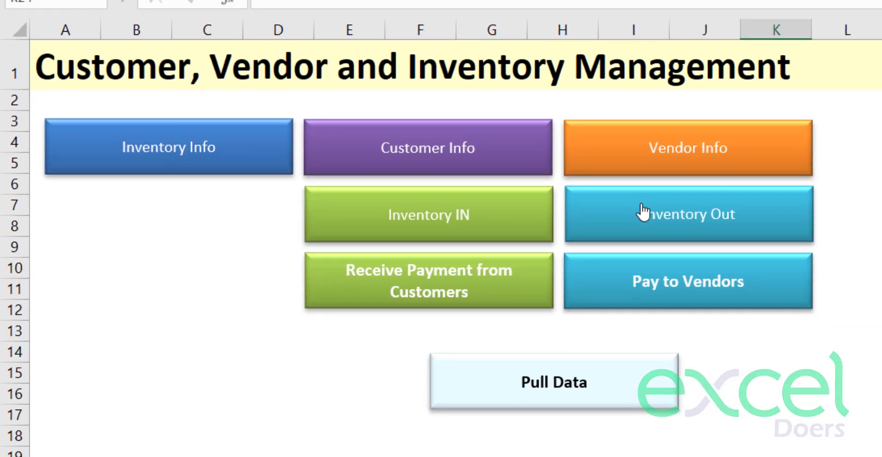
- In the Inventory Out form, enter Pents with quantity 200 at price 150
left_click(642, 209)
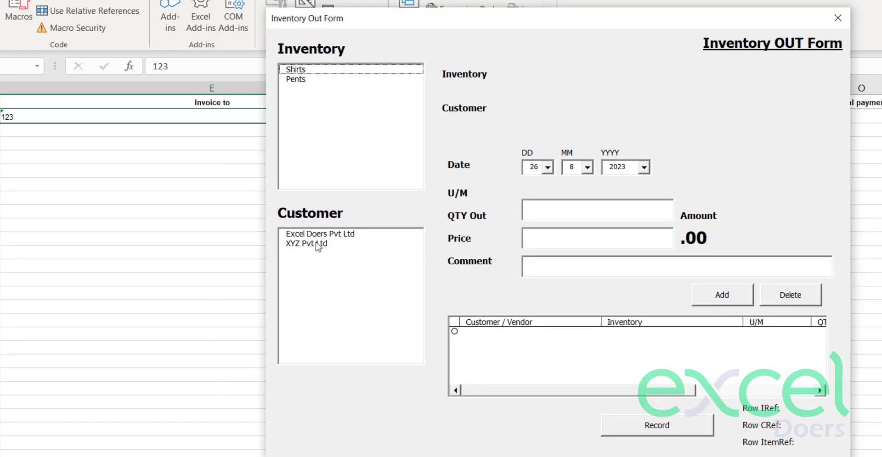
left_click(301, 80)
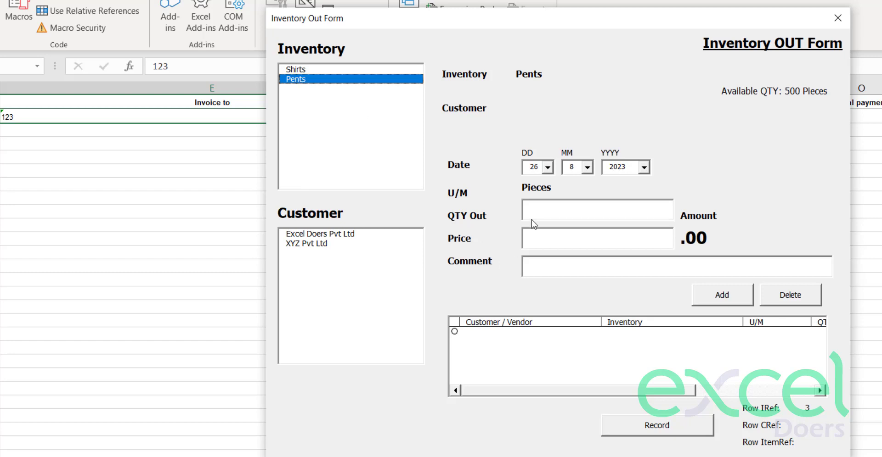
type("600")
left_click_drag(557, 210, 489, 210)
type("200")
left_click(547, 243)
type("15")
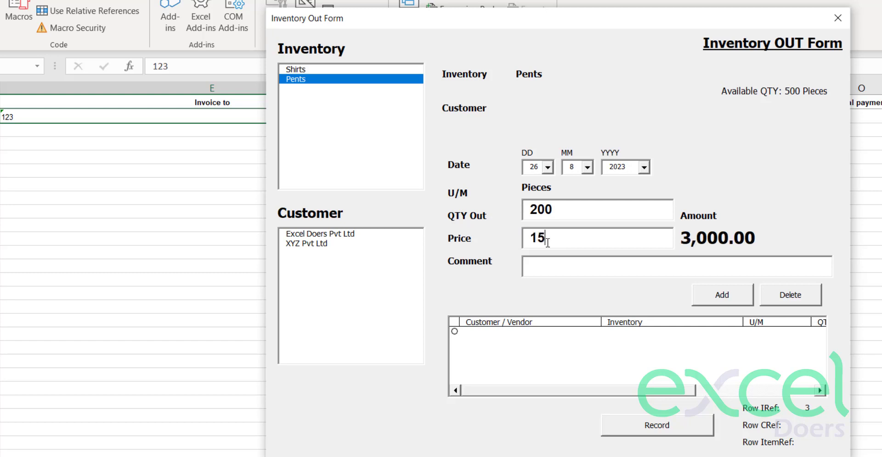
type("0")
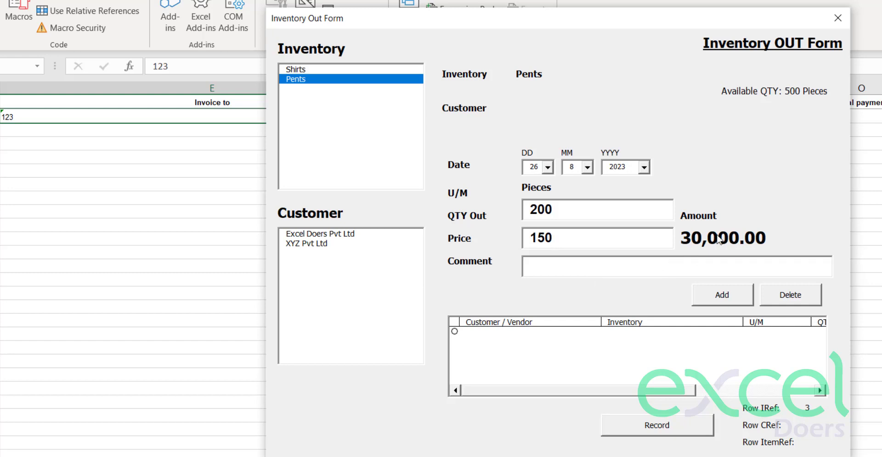
- Choose Excel Doers Pvt Ltd as customer and add the Pents line
left_click(716, 294)
left_click(531, 281)
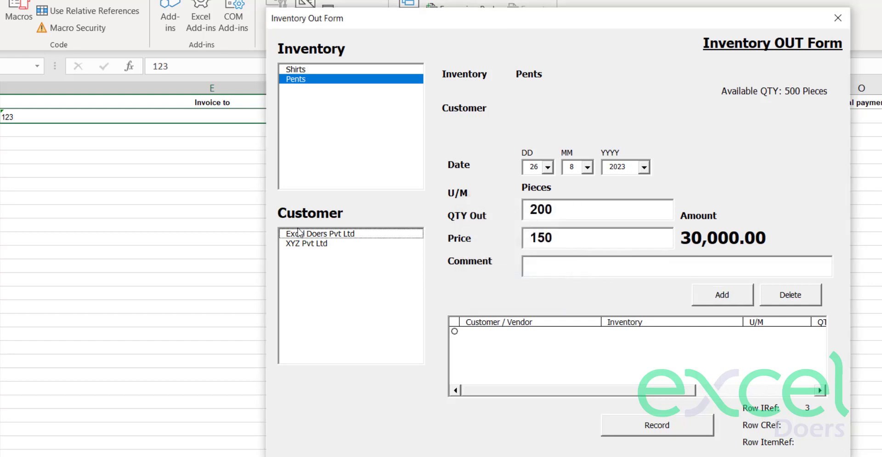
left_click(320, 235)
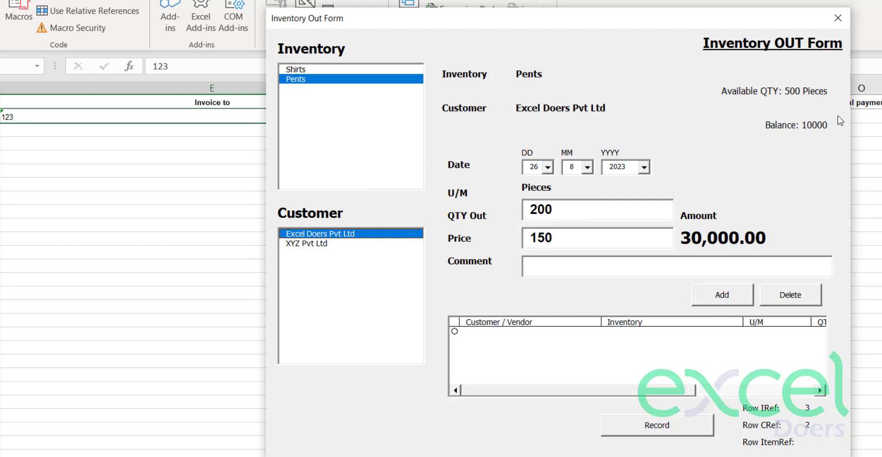
left_click(721, 300)
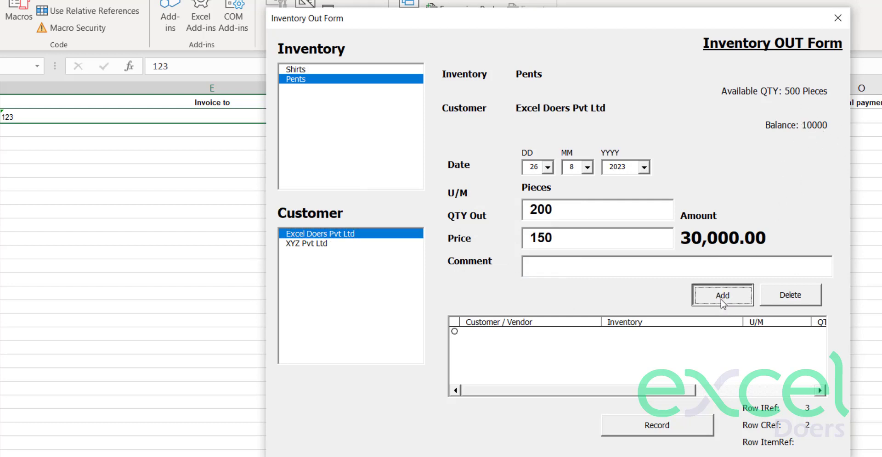
- Add a Shirts line with quantity 1500 out at price 700
left_click(303, 71)
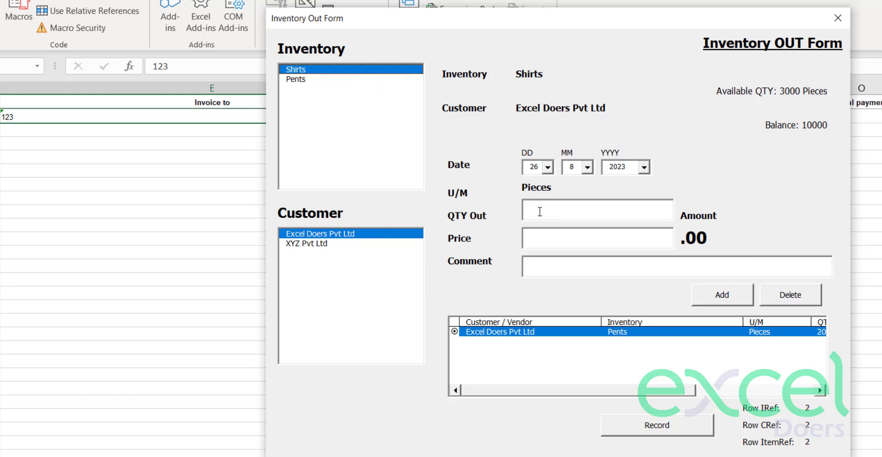
type("1500")
left_click(560, 241)
type("700")
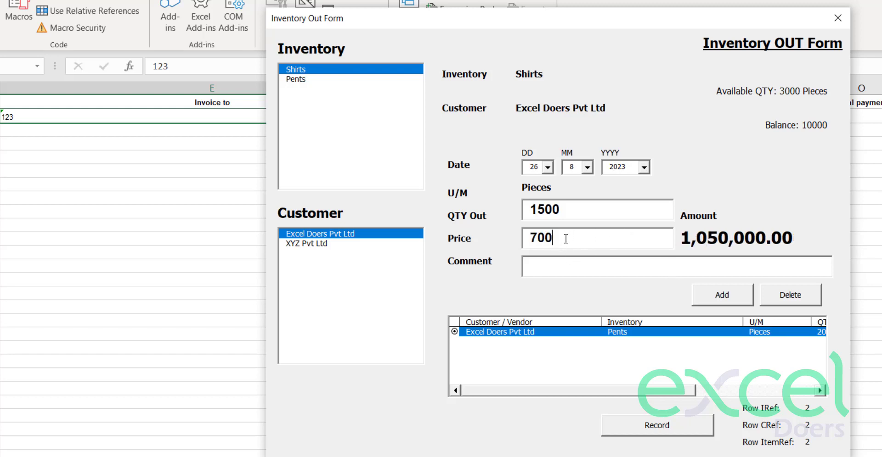
left_click(721, 296)
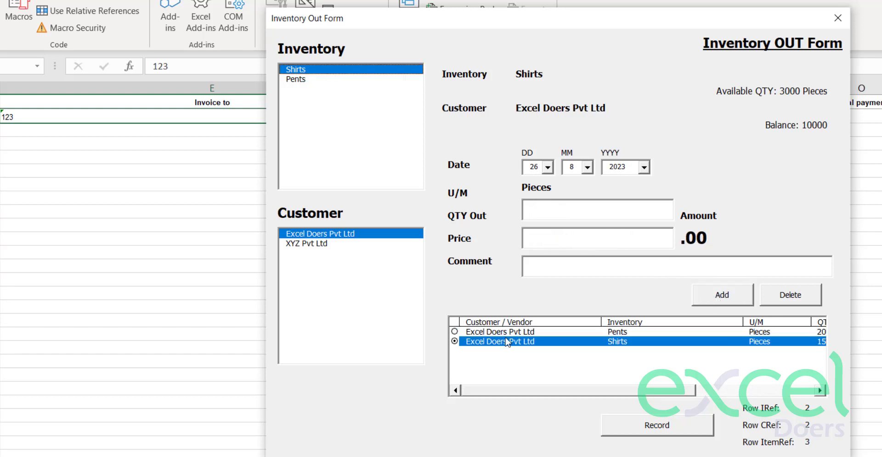
- Record and confirm both outgoing lines, then close the Inventory Out form
left_click(693, 431)
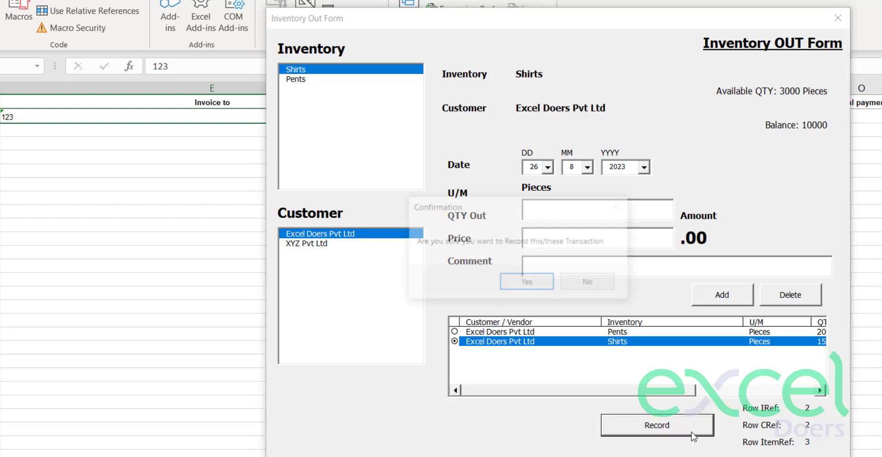
left_click(516, 281)
left_click(549, 280)
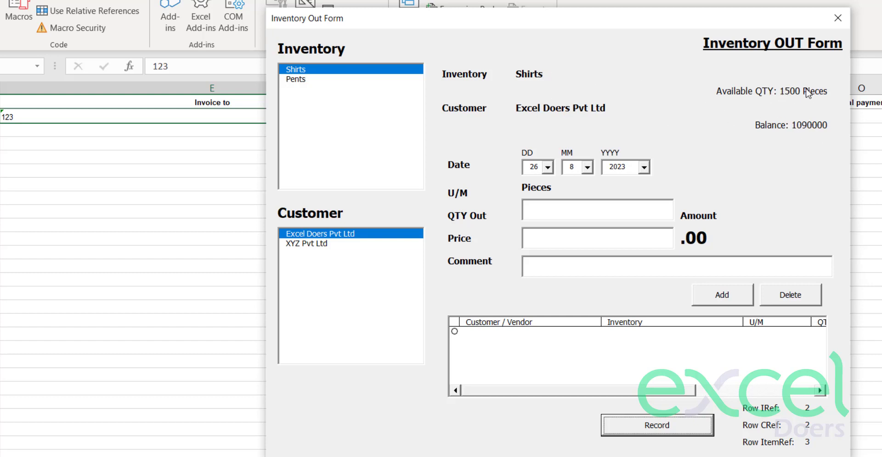
left_click(306, 80)
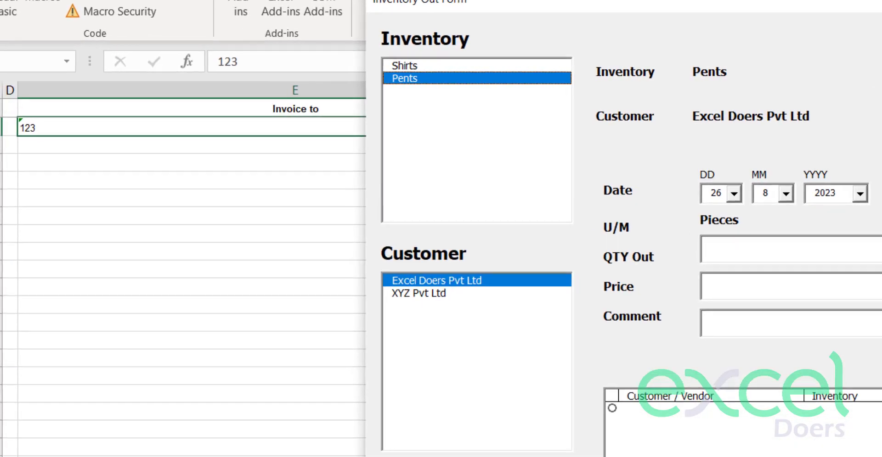
left_click(845, 25)
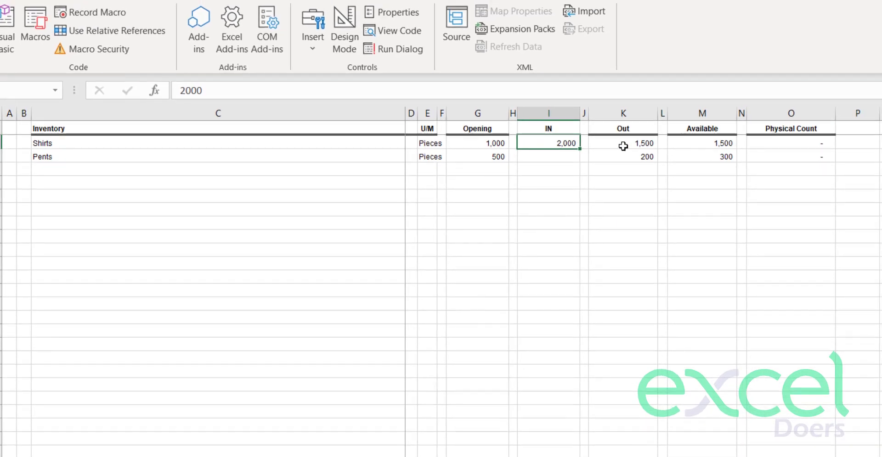
- Review the Out quantities in K3:K4 and the Available column, then return to the dashboard
left_click_drag(622, 146, 636, 162)
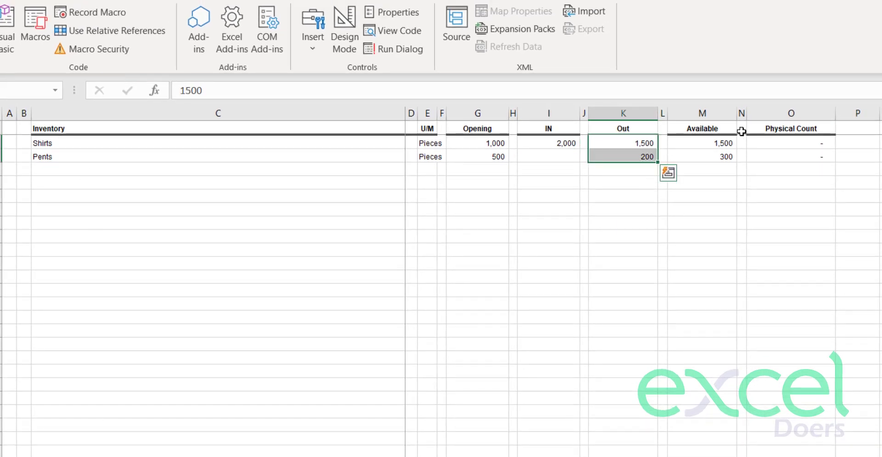
left_click_drag(721, 141, 721, 223)
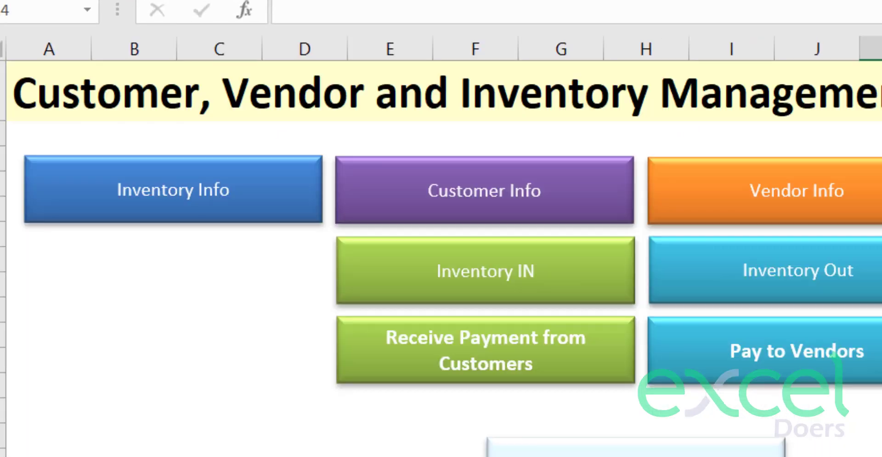
left_click(316, 453)
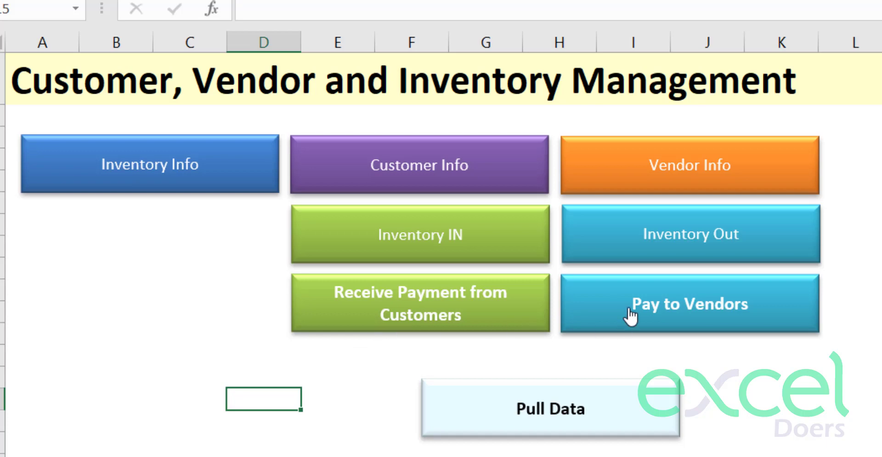
- Enter a 500000 payment from Excel Doers Pvt Ltd in the Receive Payment form
left_click(404, 329)
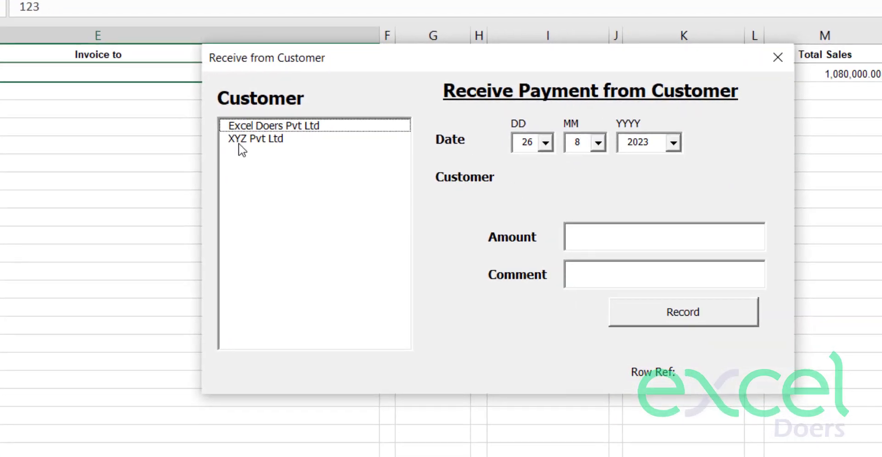
left_click(254, 129)
left_click(596, 237)
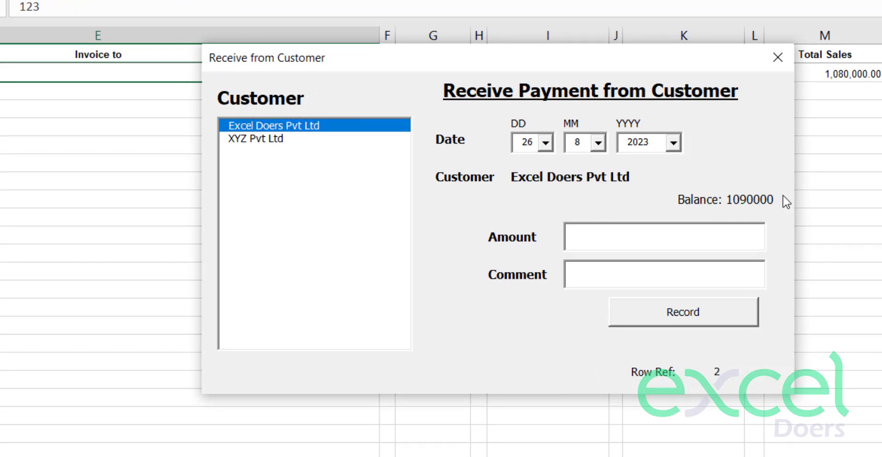
type("500000")
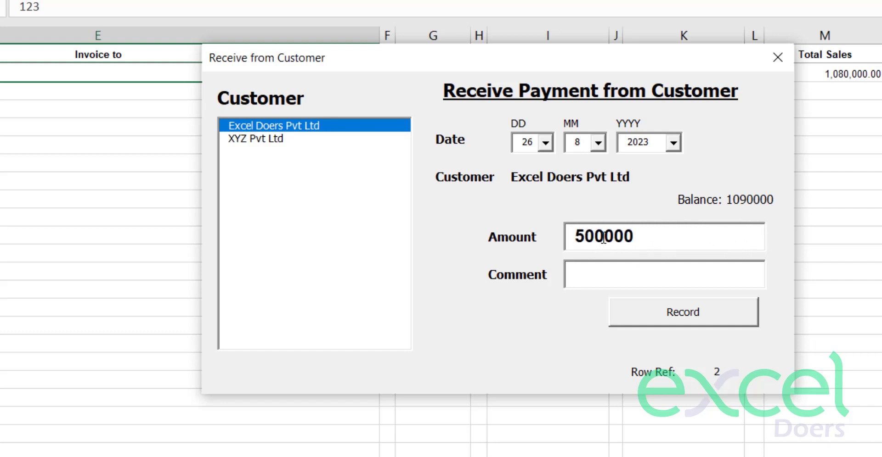
left_click_drag(603, 238, 557, 236)
- Add a cheque number and bank comment, then record and confirm the payment
left_click(600, 268)
type("Cheuq")
key("BackSpace")
key("BackSpace")
type("q # 123456")
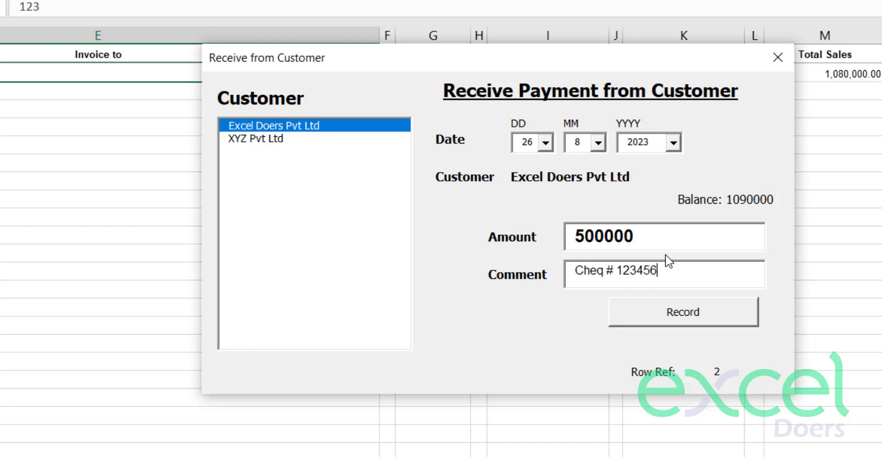
type(" ABC Bank")
left_click(625, 314)
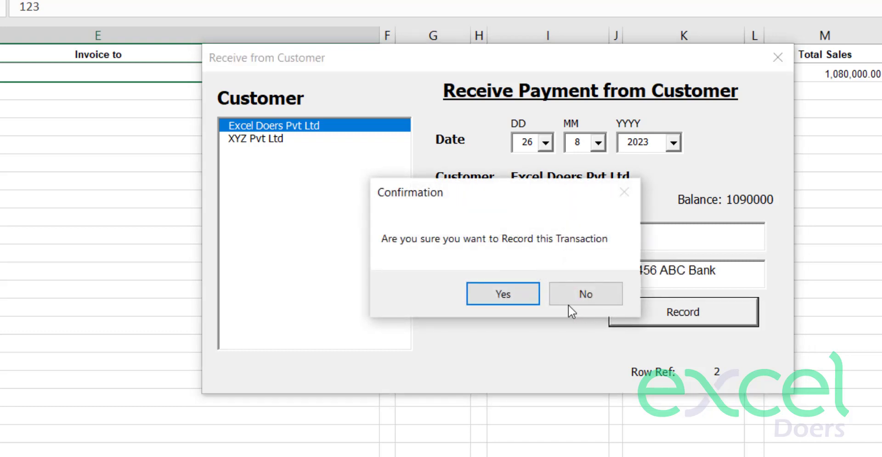
left_click(524, 298)
left_click(522, 296)
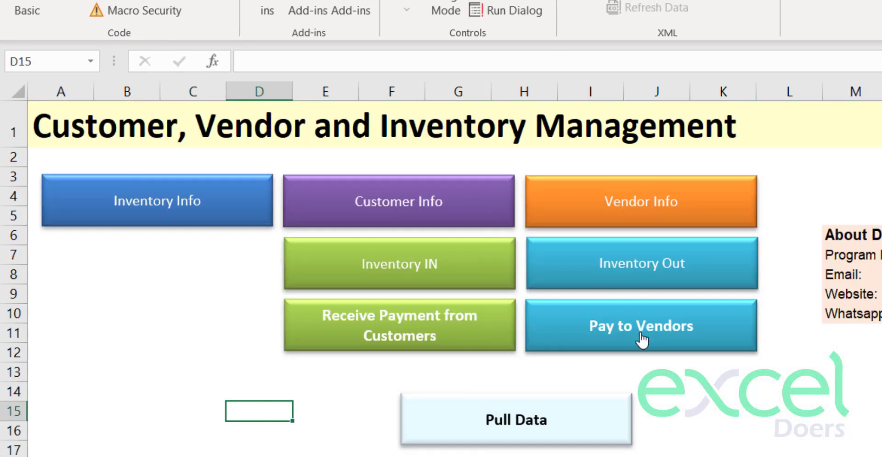
- Pay ABC Company Ltd 250000 with a cheque-number comment and confirm the recording
left_click(642, 339)
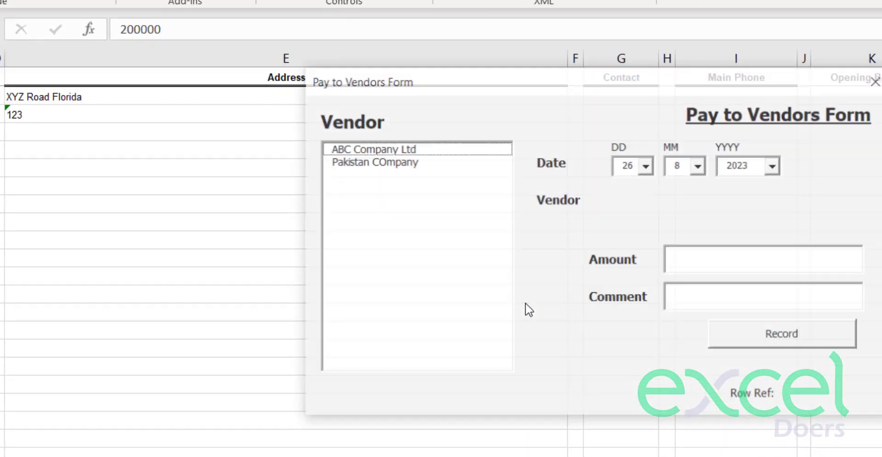
left_click(249, 121)
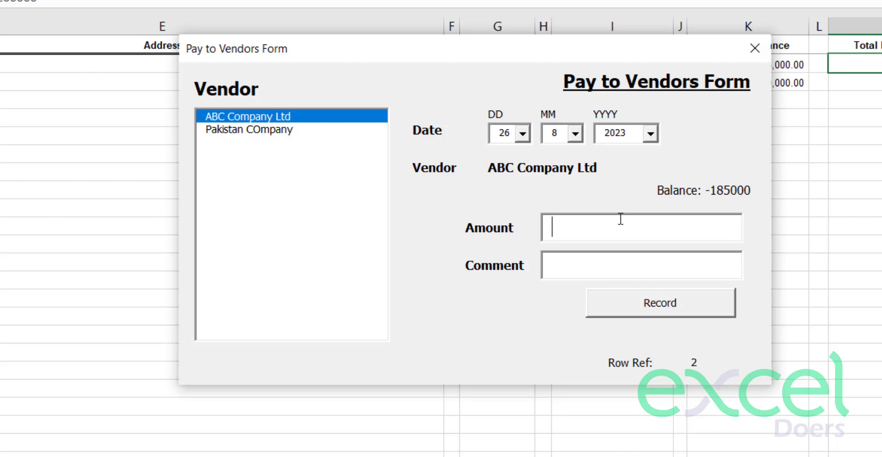
type("250000")
left_click(582, 265)
type("Cheq # 123")
left_click(649, 304)
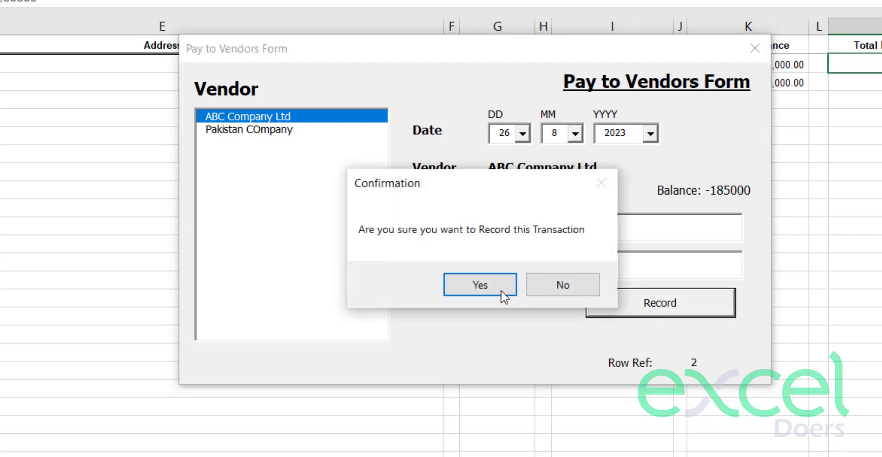
left_click(477, 289)
left_click(475, 289)
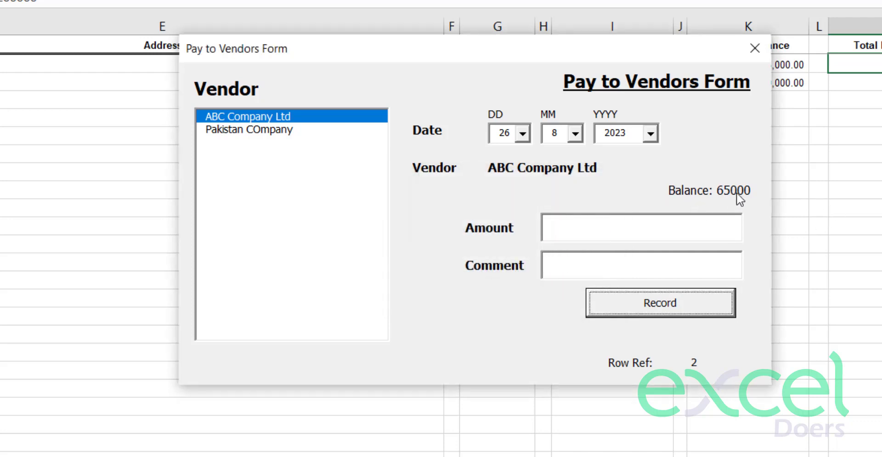